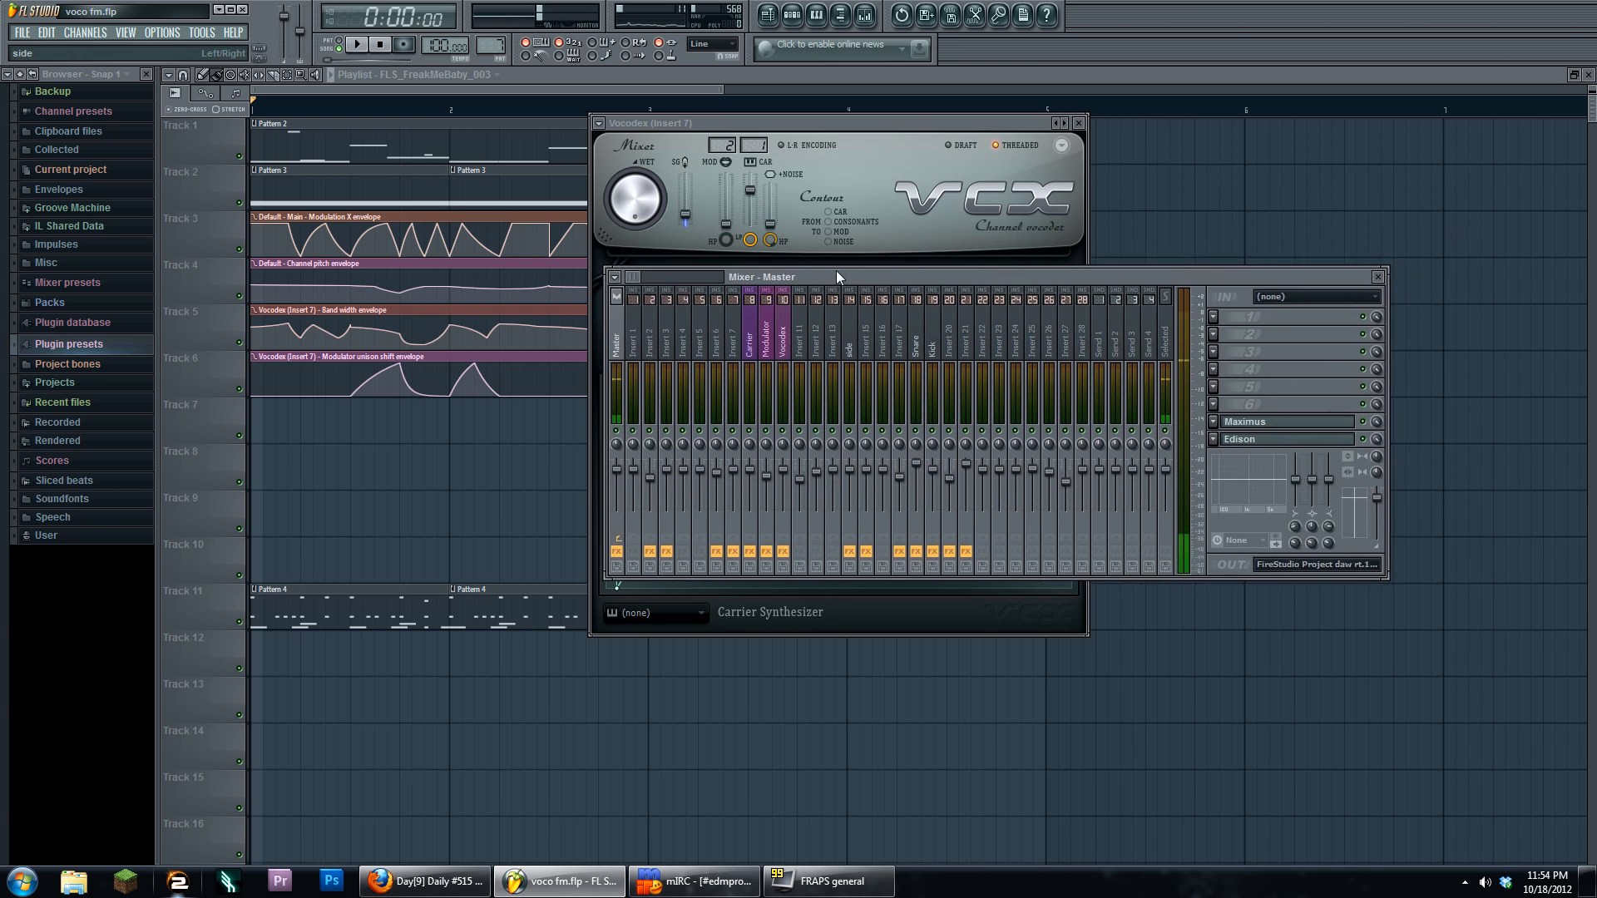
Bring the Vocodex effect into view and place the mixer, showing Insert 7, over its lower part.
click(1265, 403)
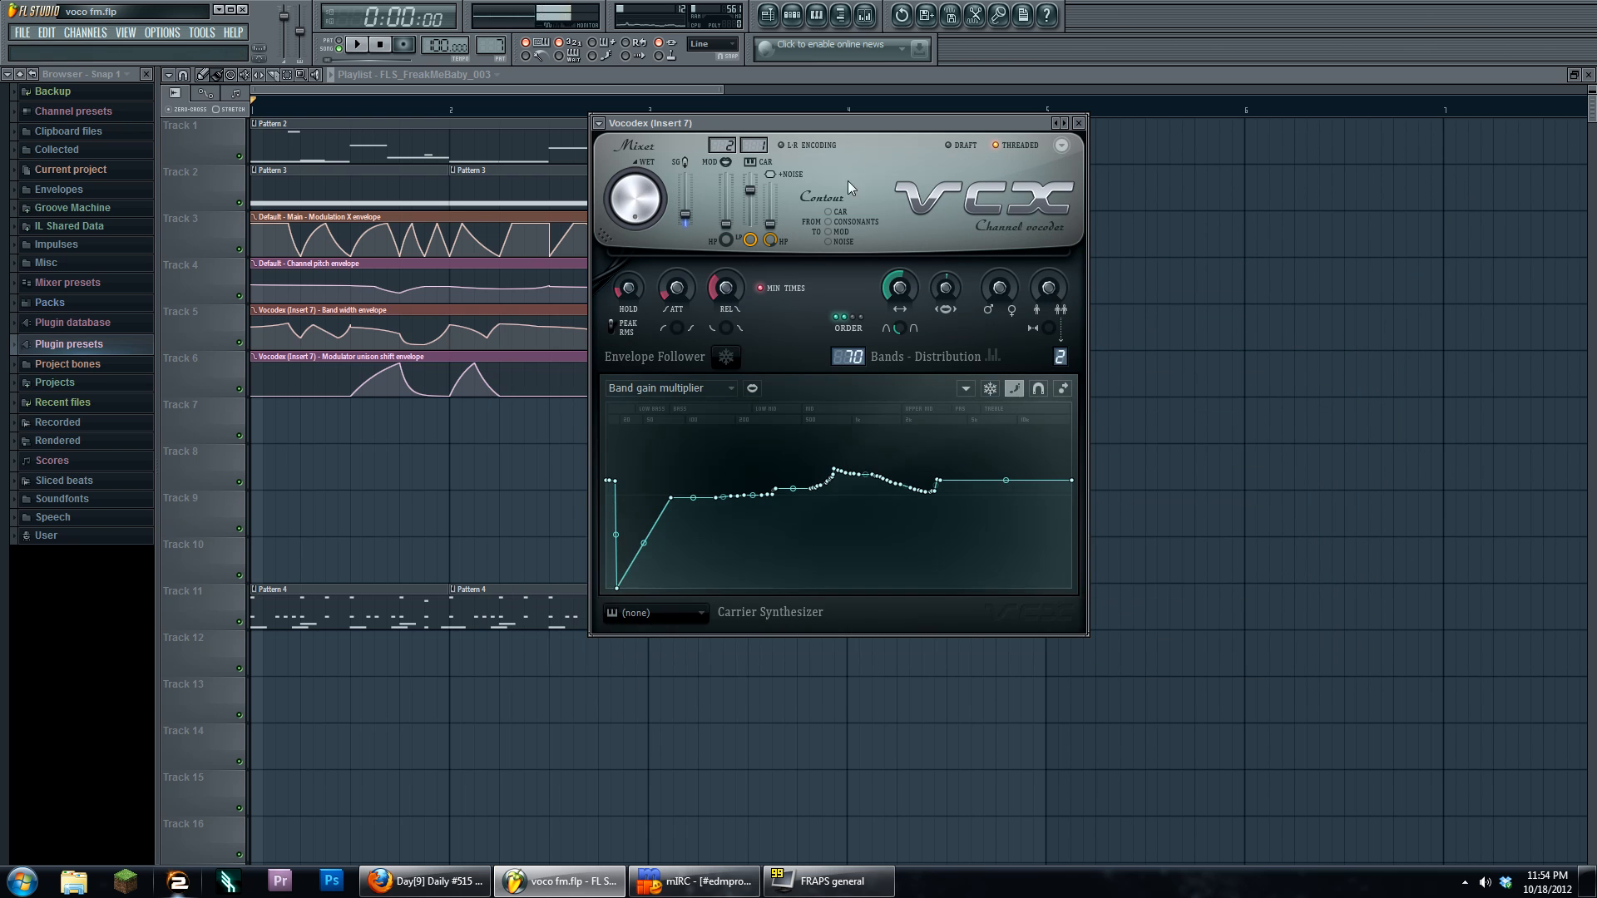
drag(831, 126, 911, 132)
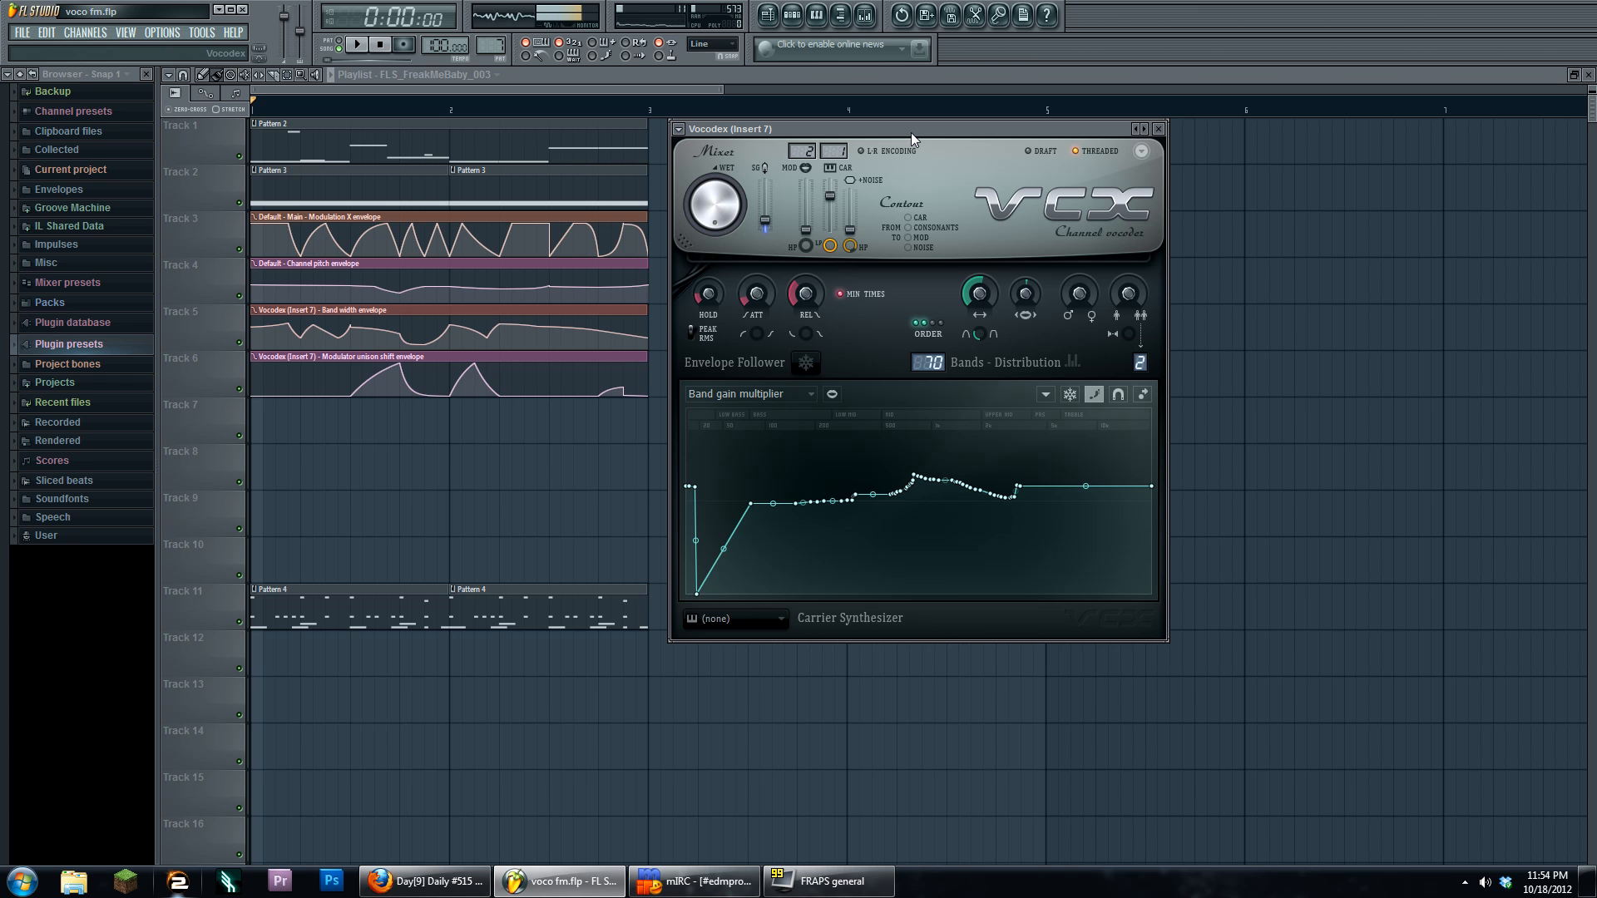
click(867, 17)
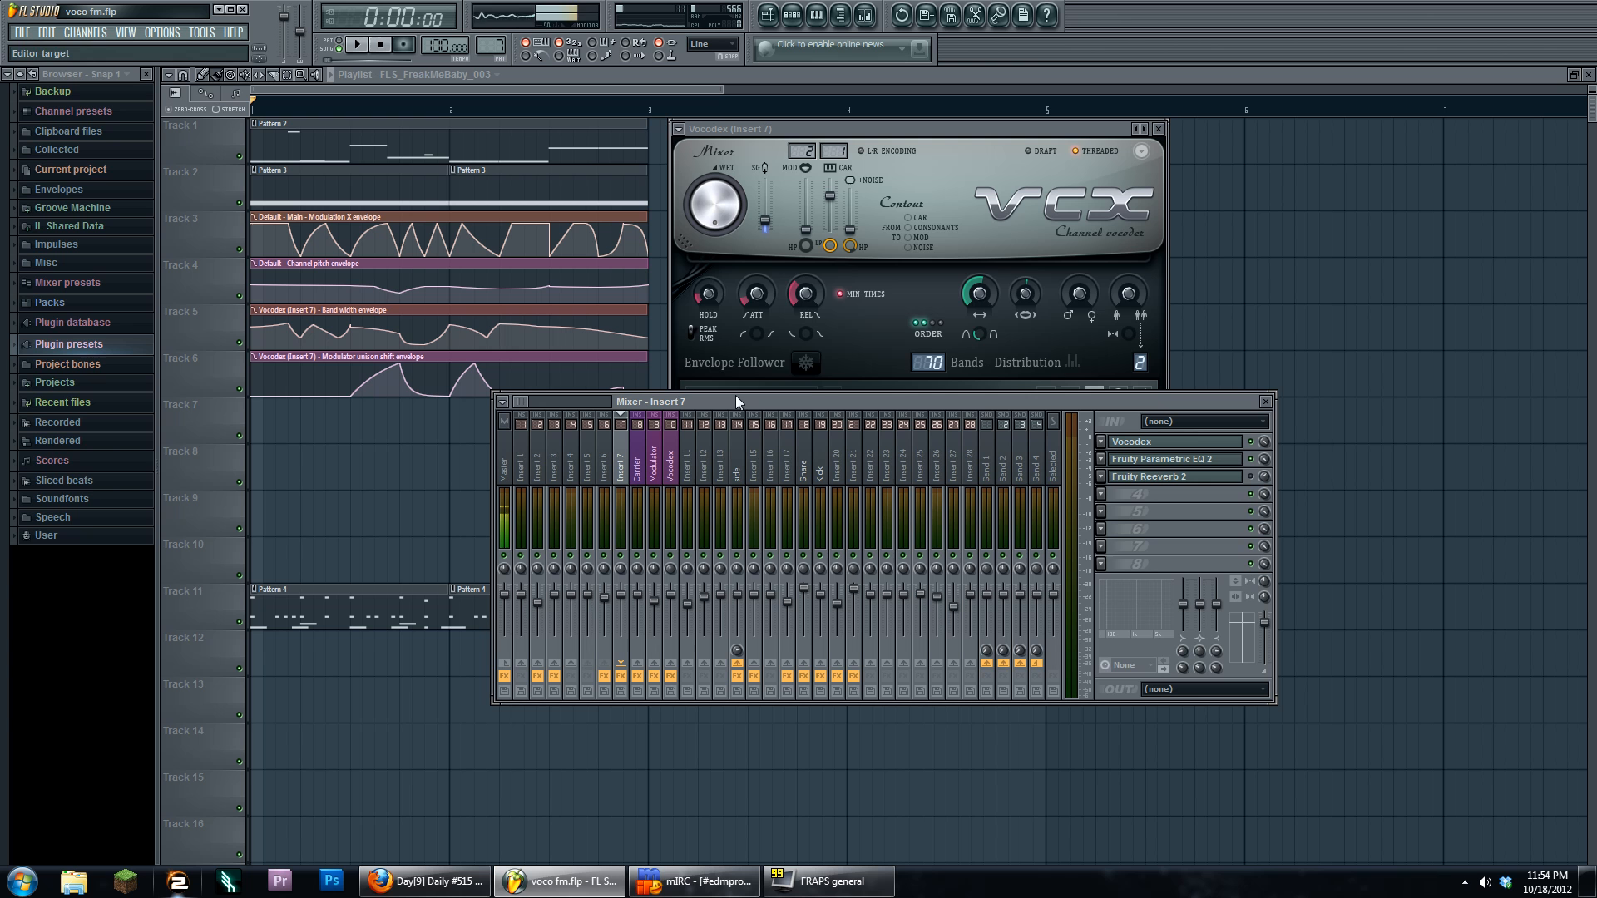
drag(769, 398, 747, 457)
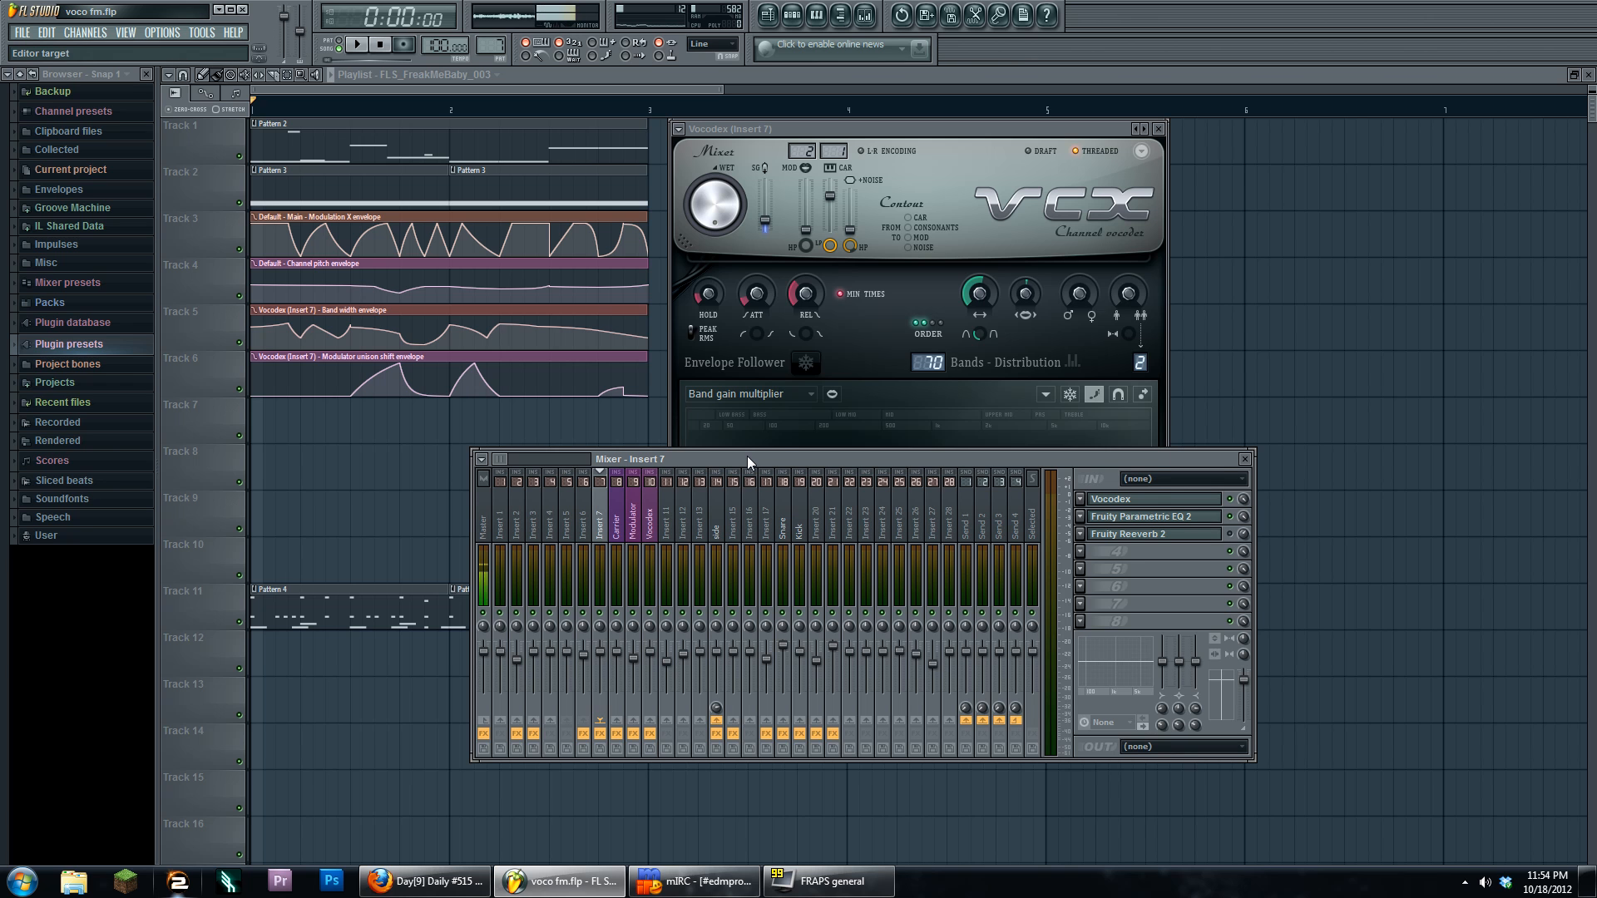
mouse_move(747, 456)
mouse_down()
mouse_move(740, 513)
mouse_move(729, 456)
mouse_up()
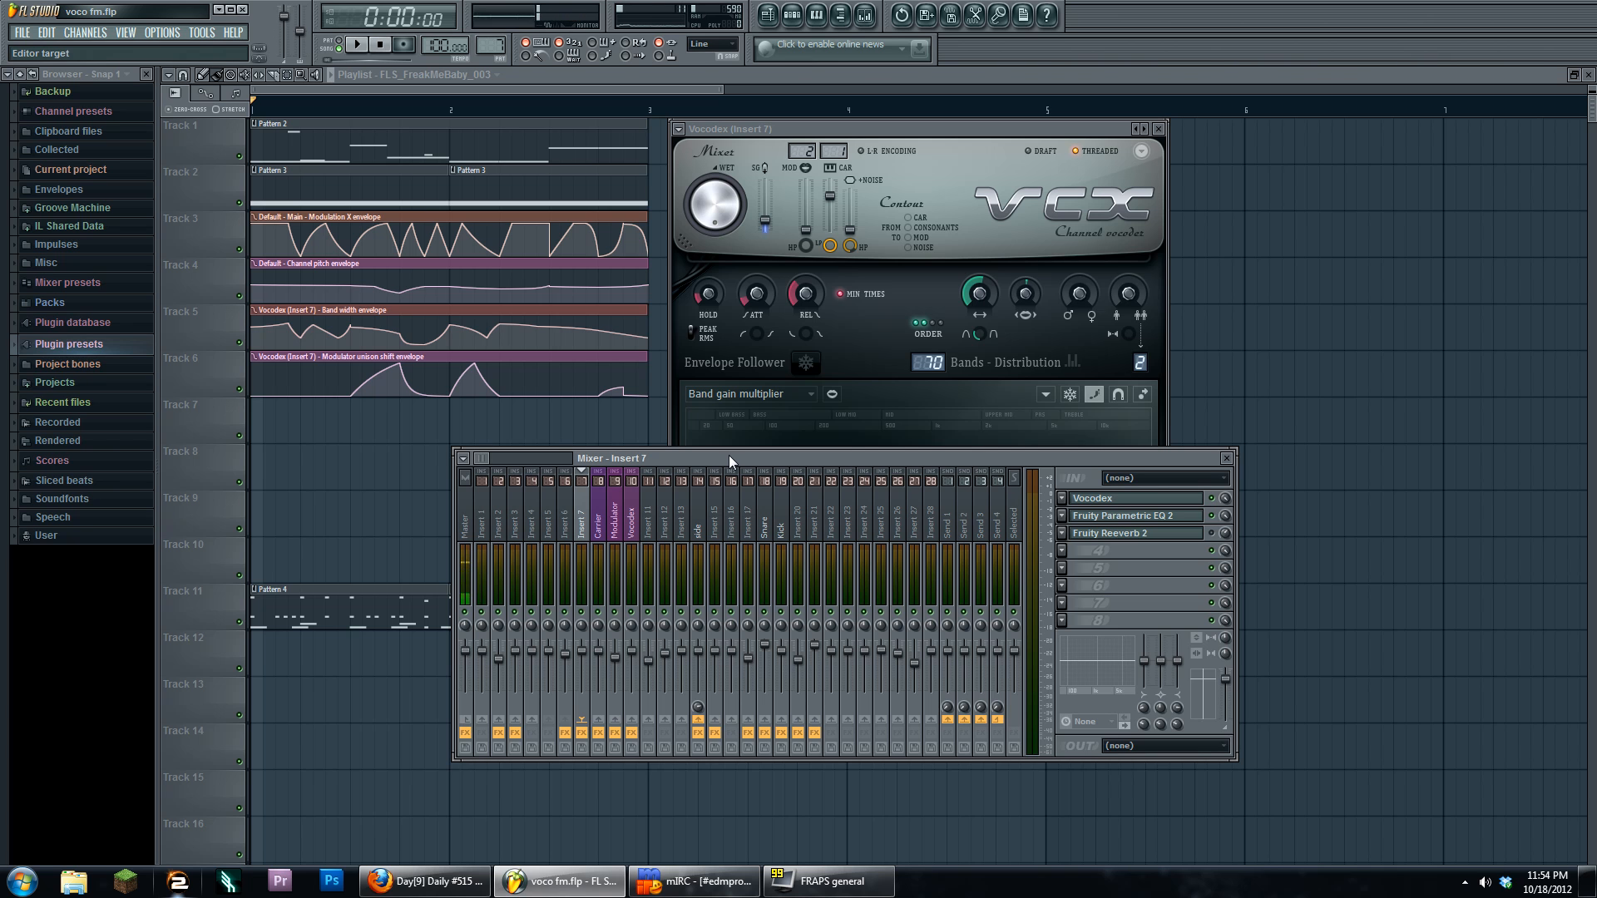
Look through the vocal samples in the Vocals folder of the Packs library and collapse the library again.
click(106, 303)
click(64, 651)
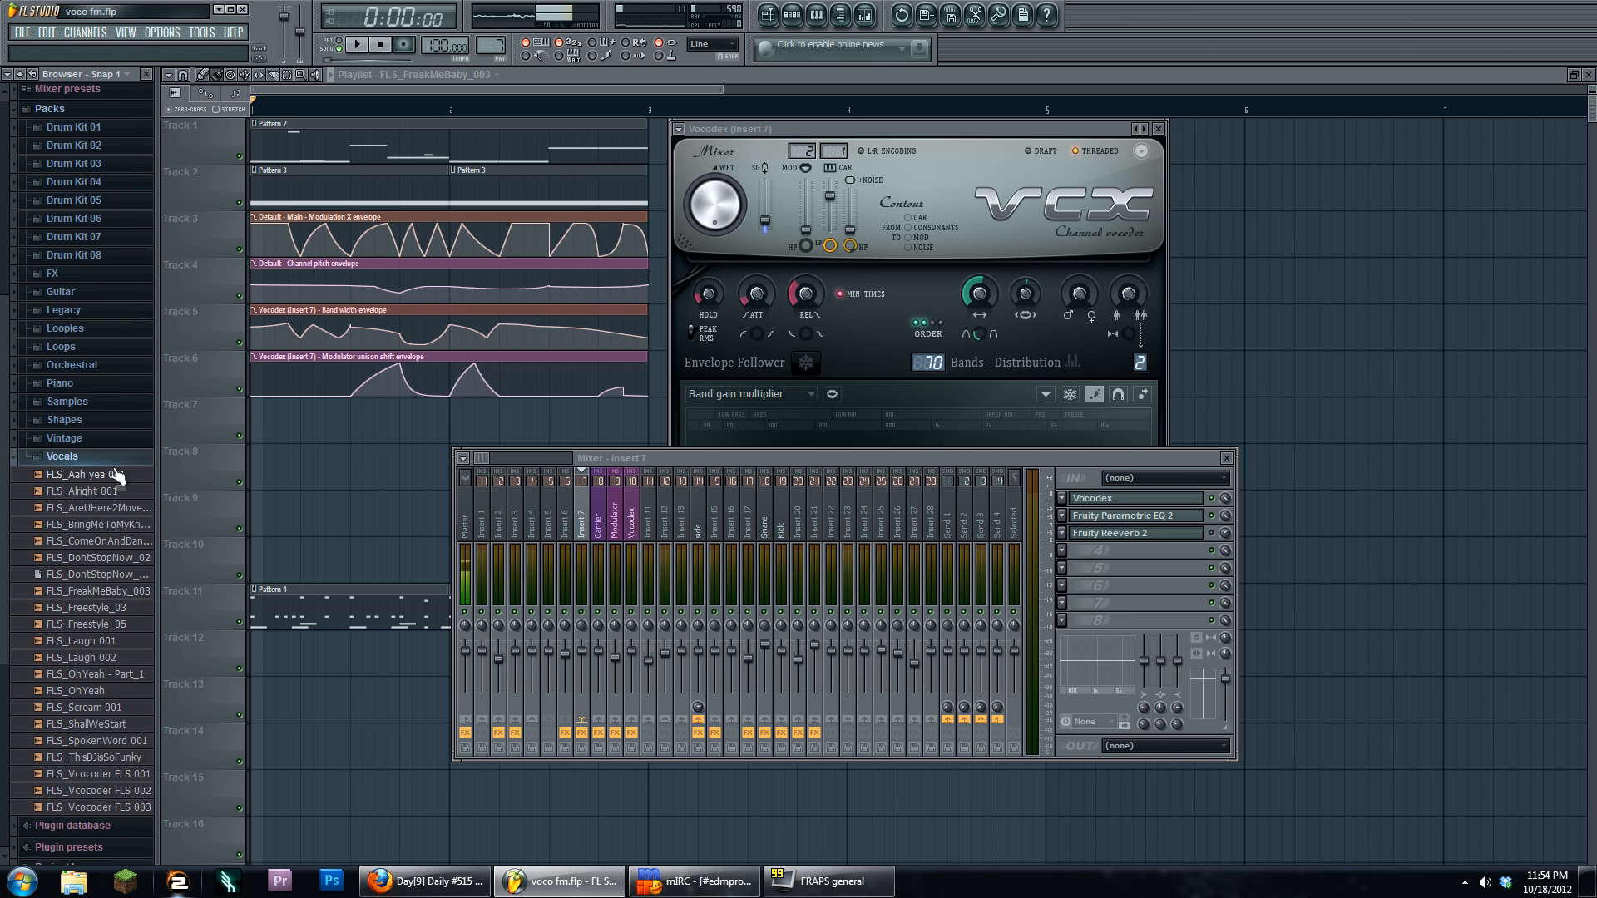
click(93, 259)
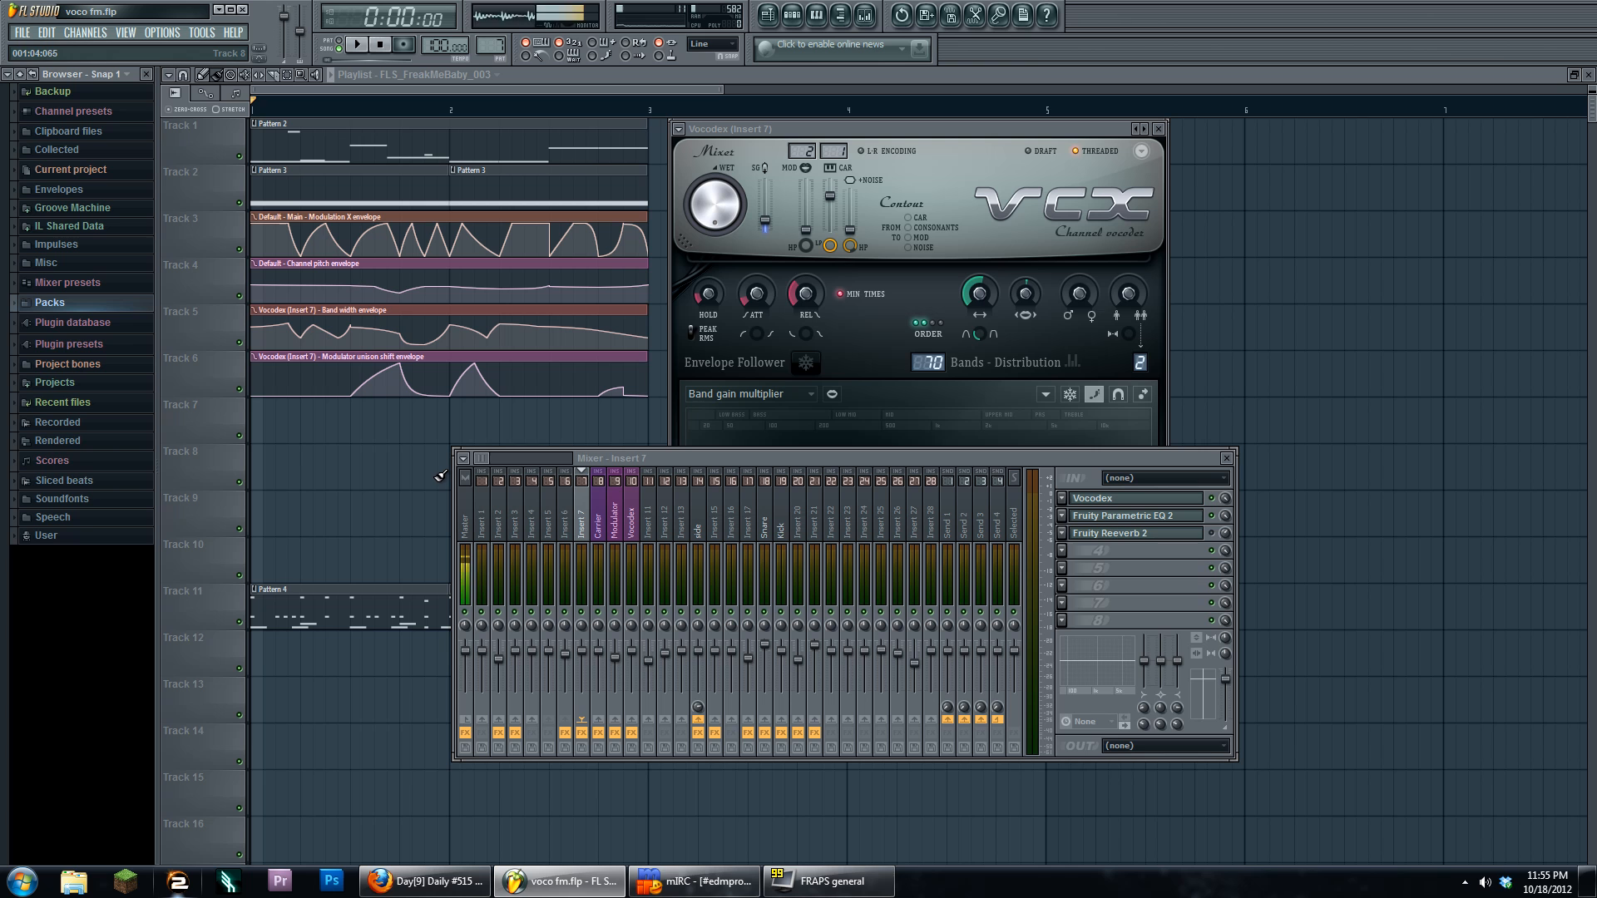
Move the mixer just below the Vocodex knobs, play the song briefly and stop it.
click(921, 315)
drag(777, 457, 976, 412)
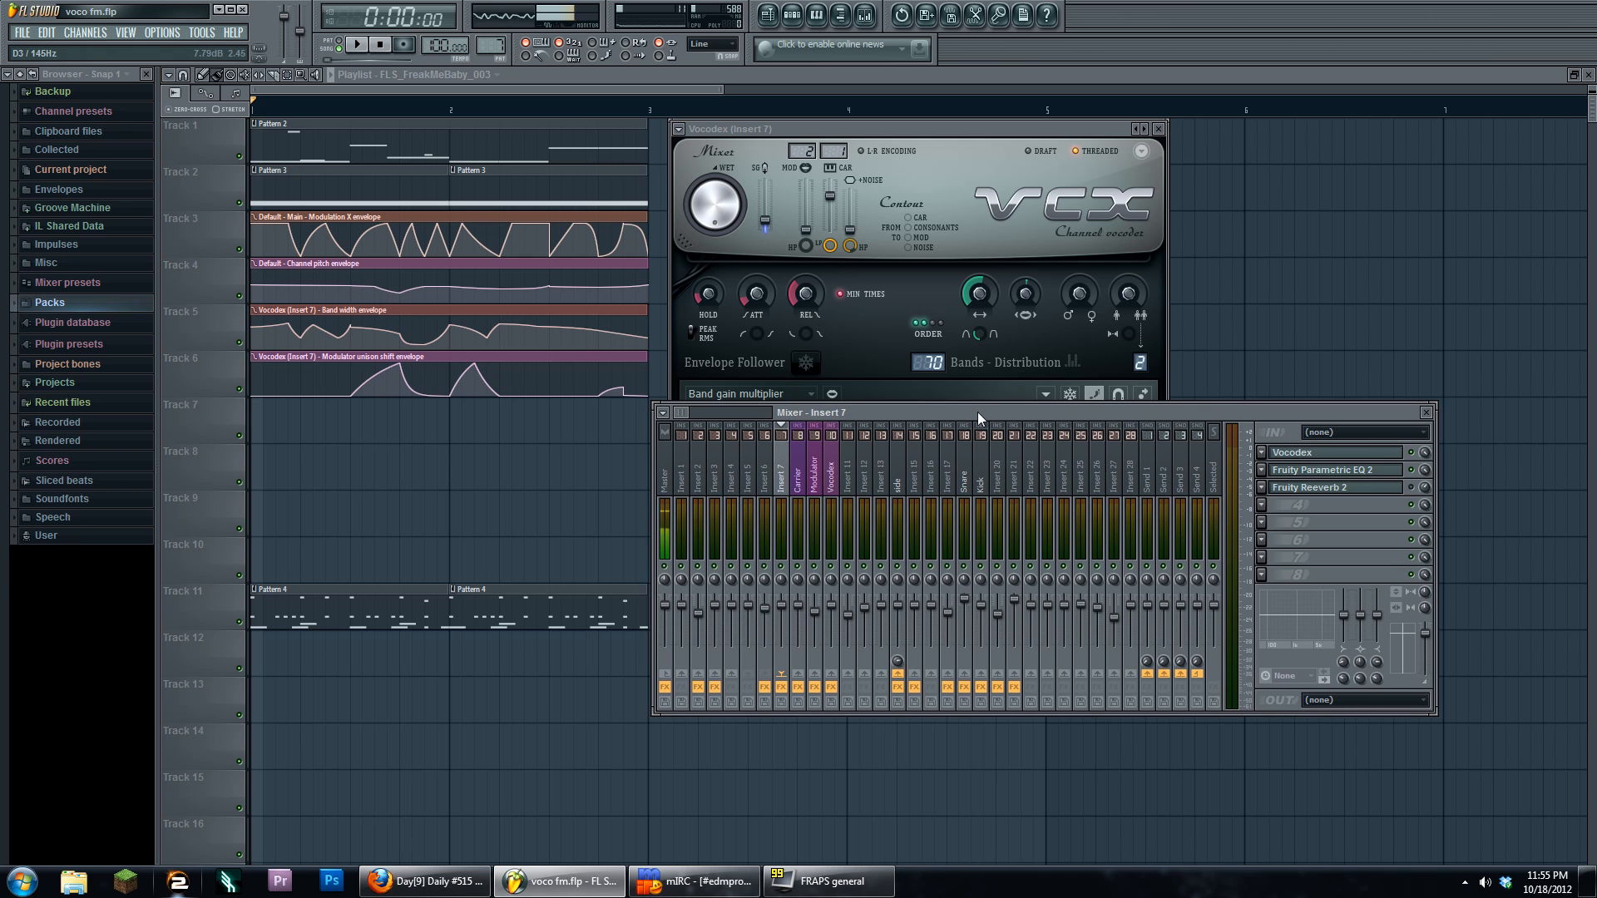
drag(870, 409, 840, 410)
click(356, 45)
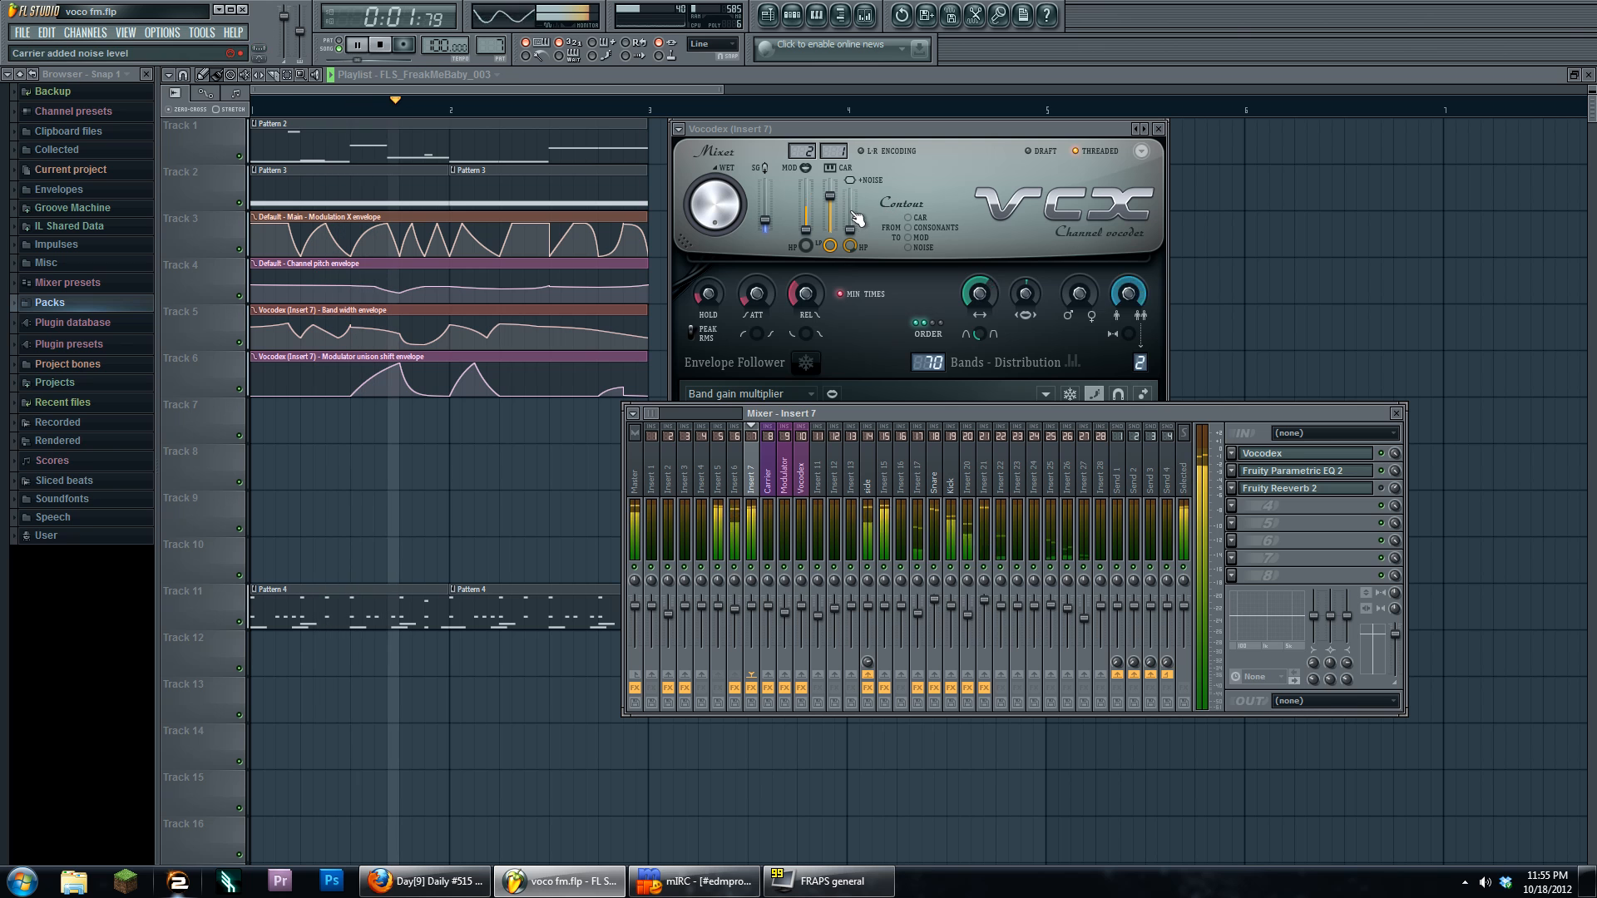
click(382, 47)
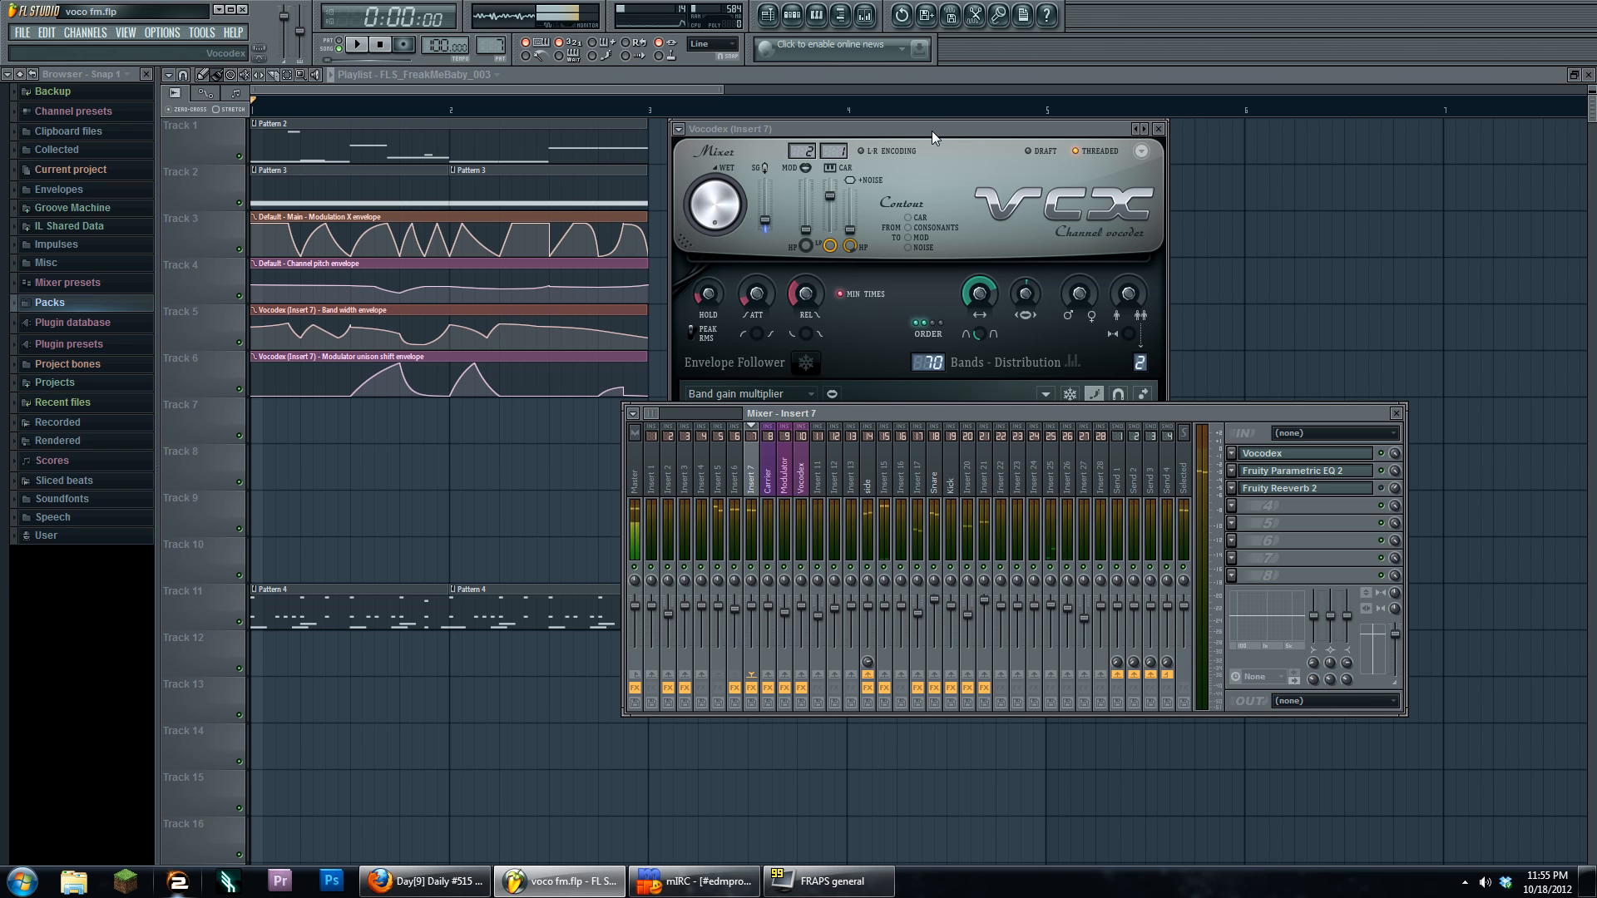
Open the Harmor instrument on the first Default channel and play the song to see its spectrum.
click(792, 15)
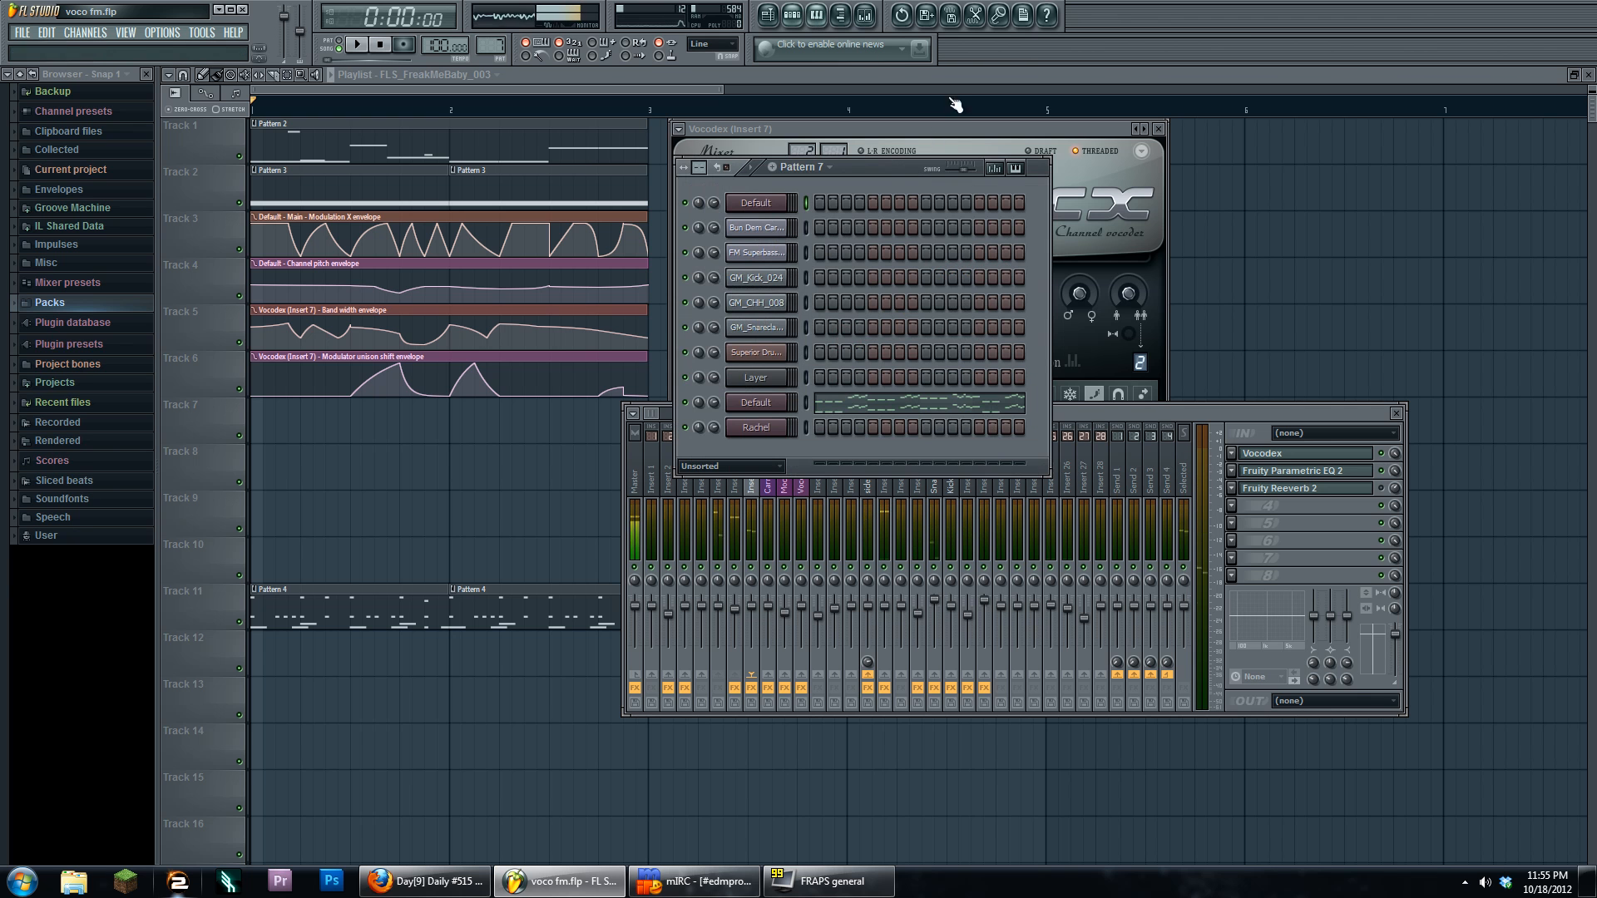
click(755, 203)
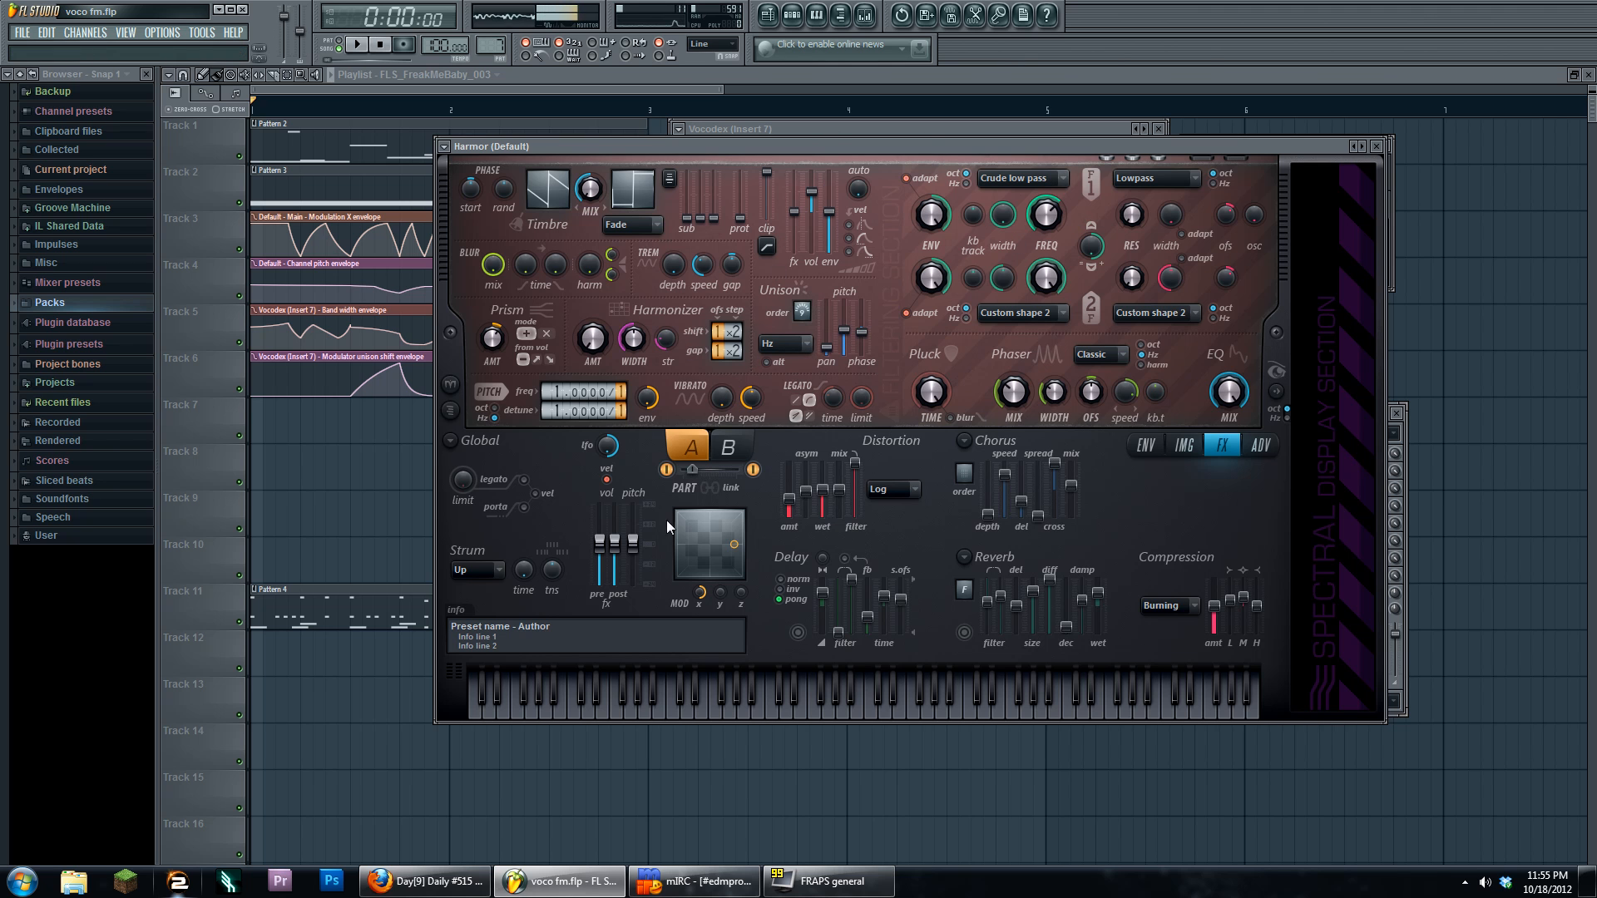
key(space)
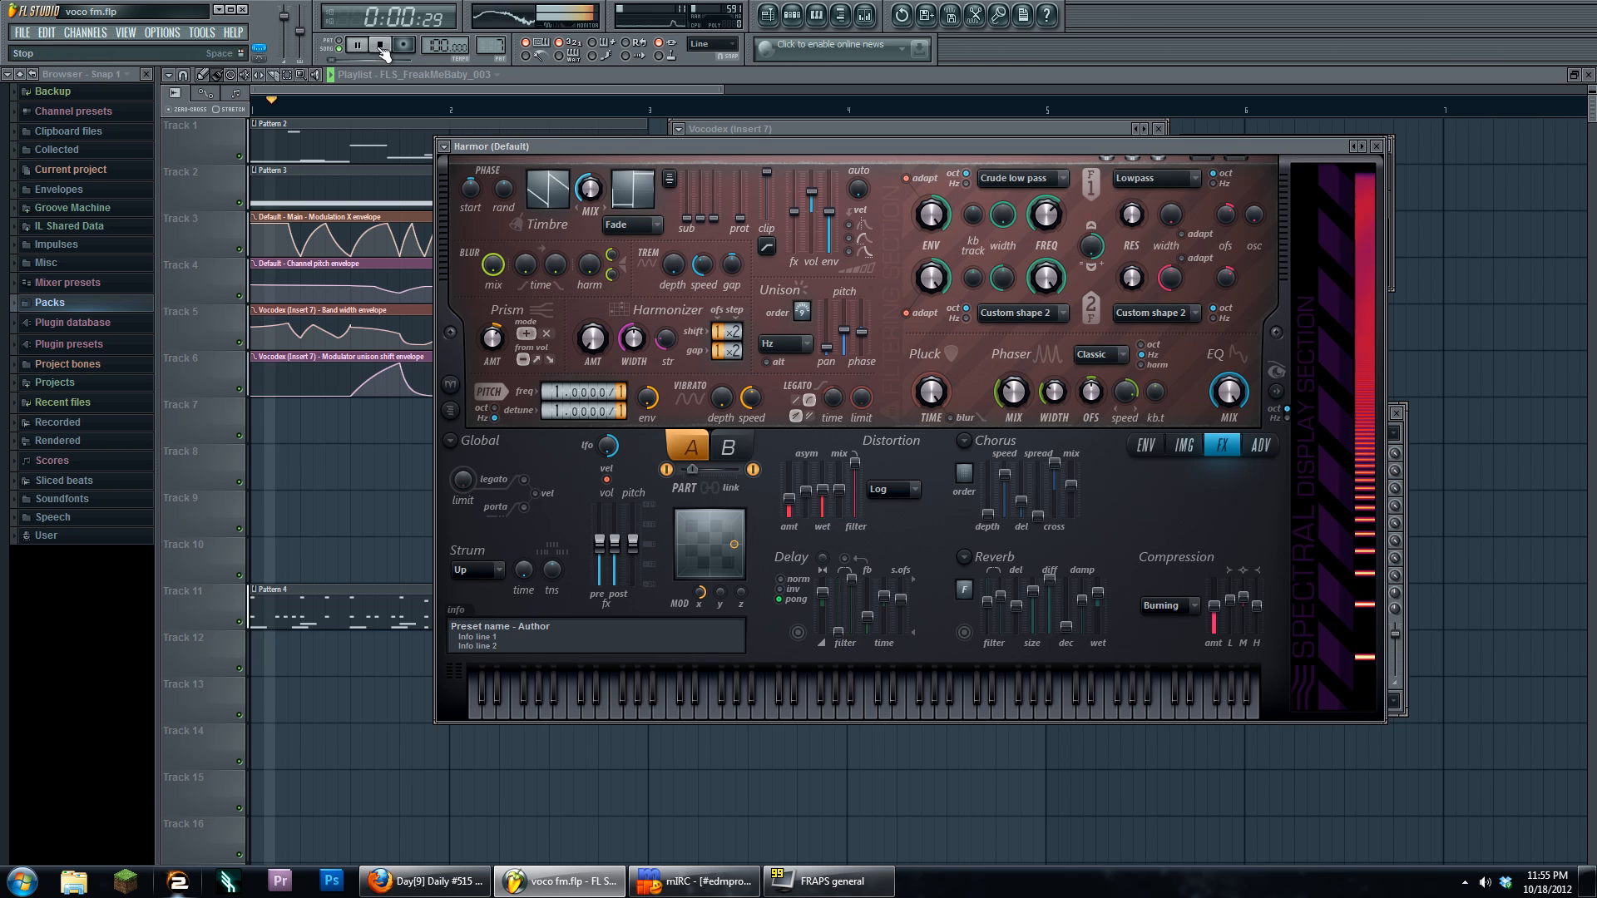
Open the Vocodex effect from mixer track Insert 7 and place its window over Harmor and the mixer.
click(857, 28)
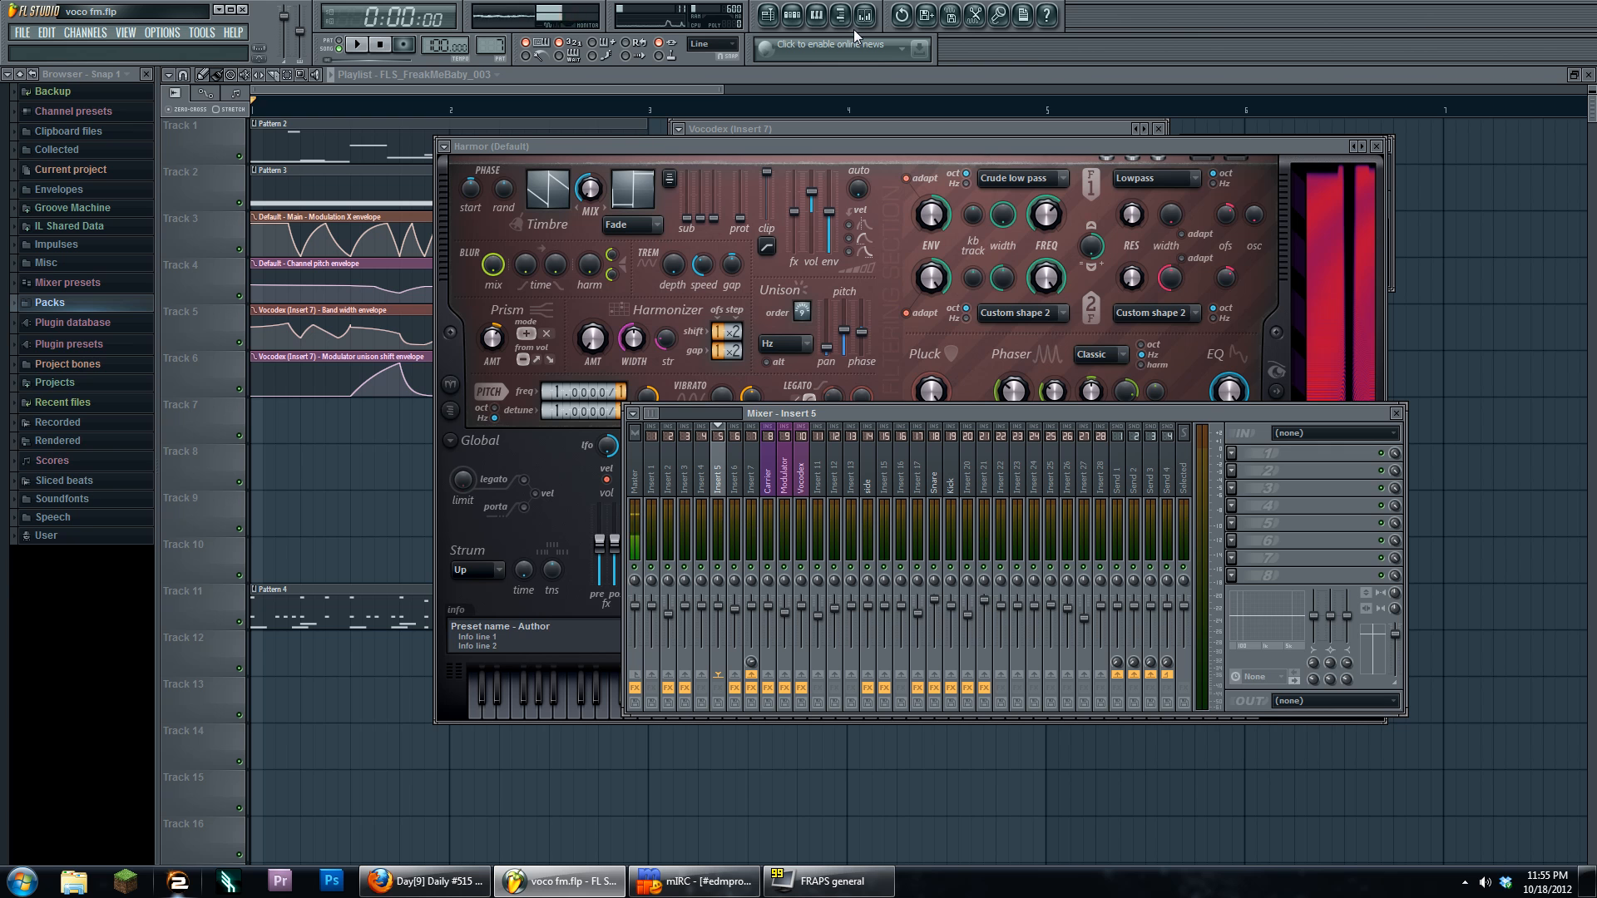
click(863, 23)
click(865, 25)
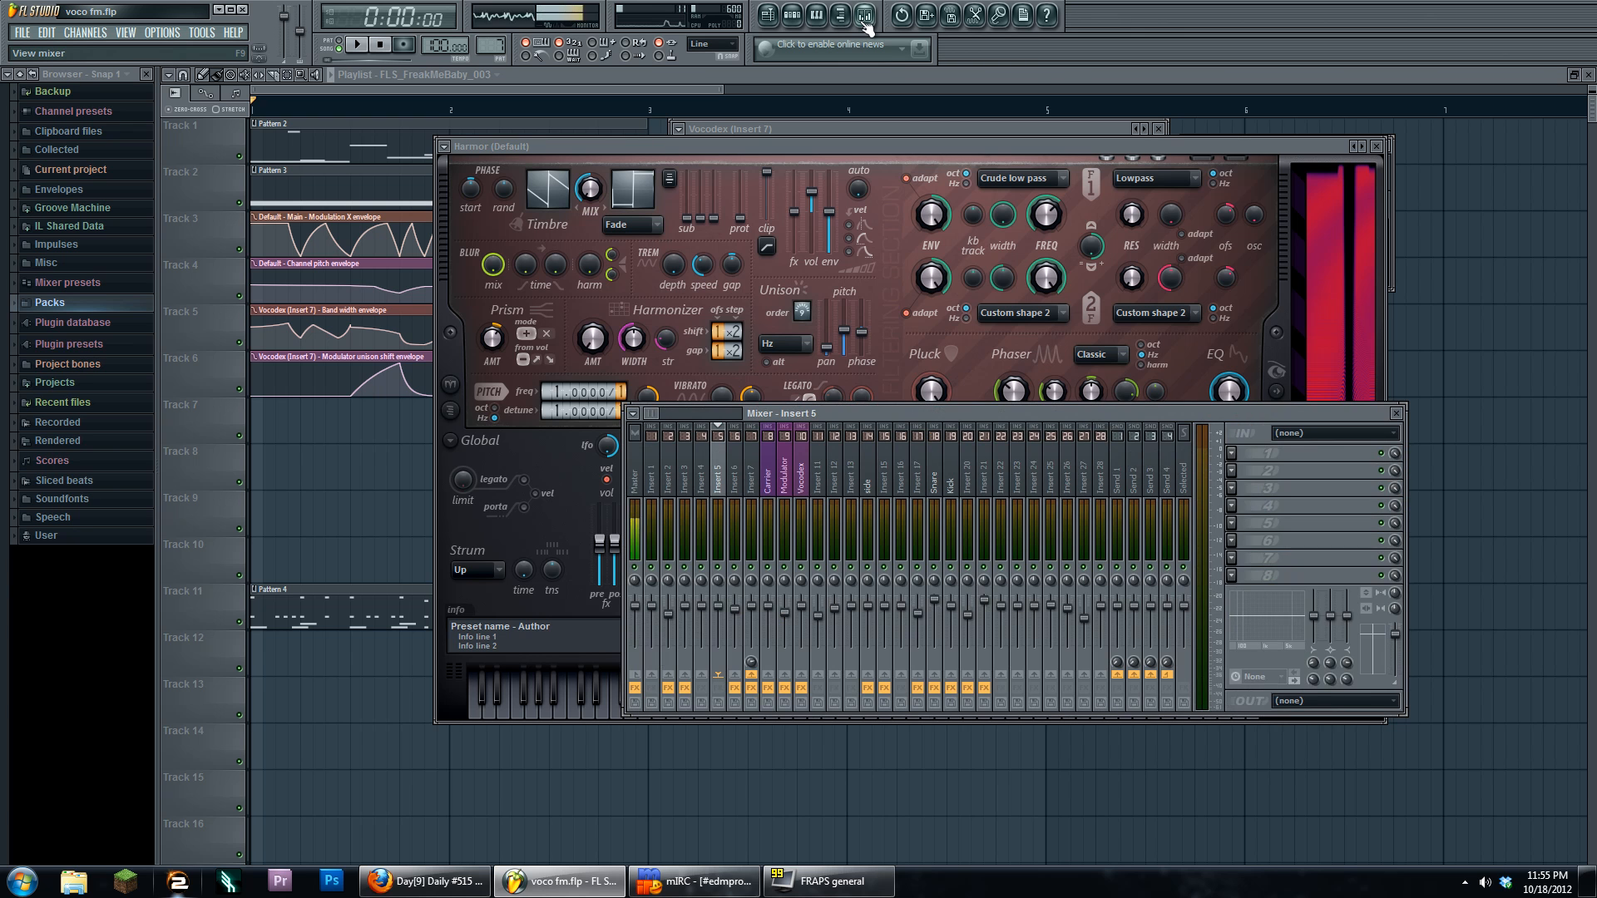
click(865, 25)
click(866, 130)
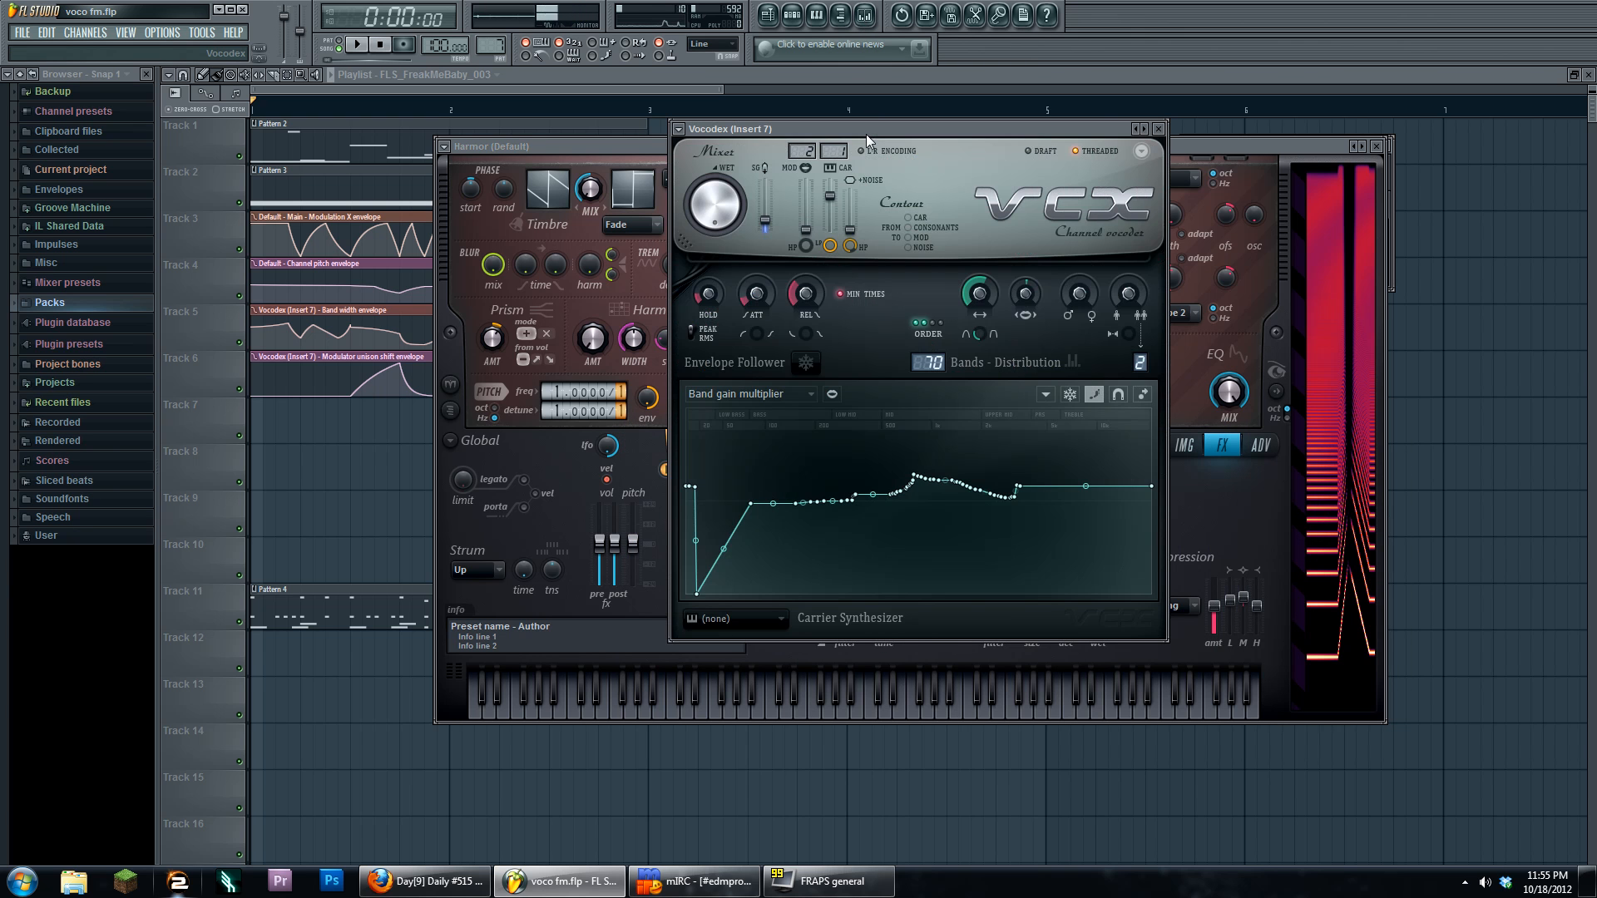
click(866, 25)
click(1285, 456)
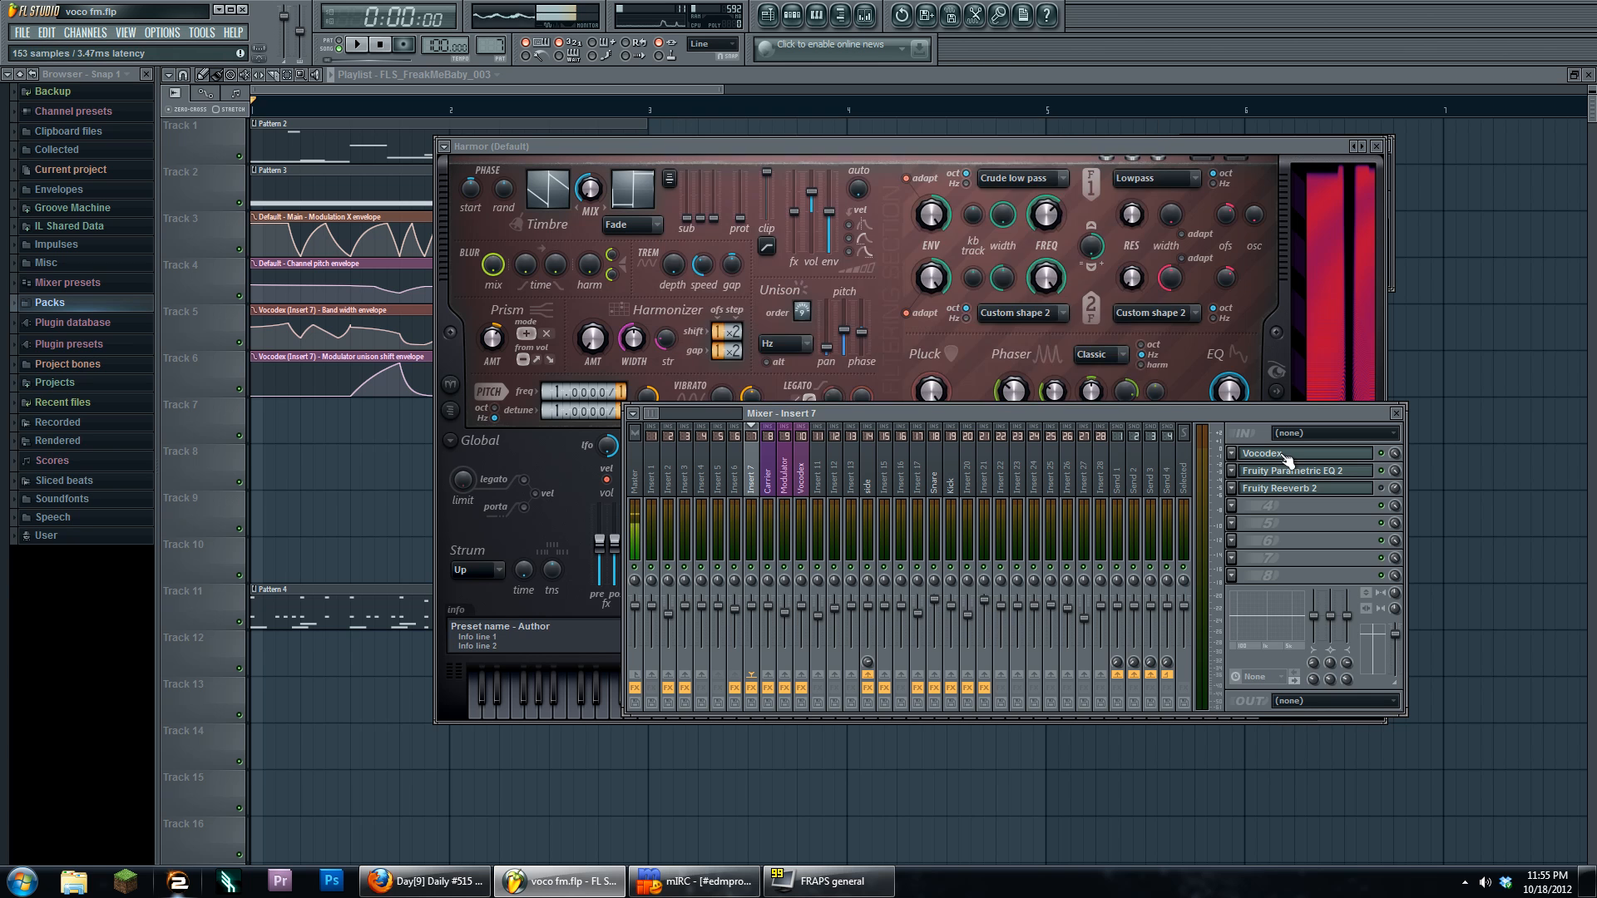
click(1287, 460)
drag(921, 132, 1008, 147)
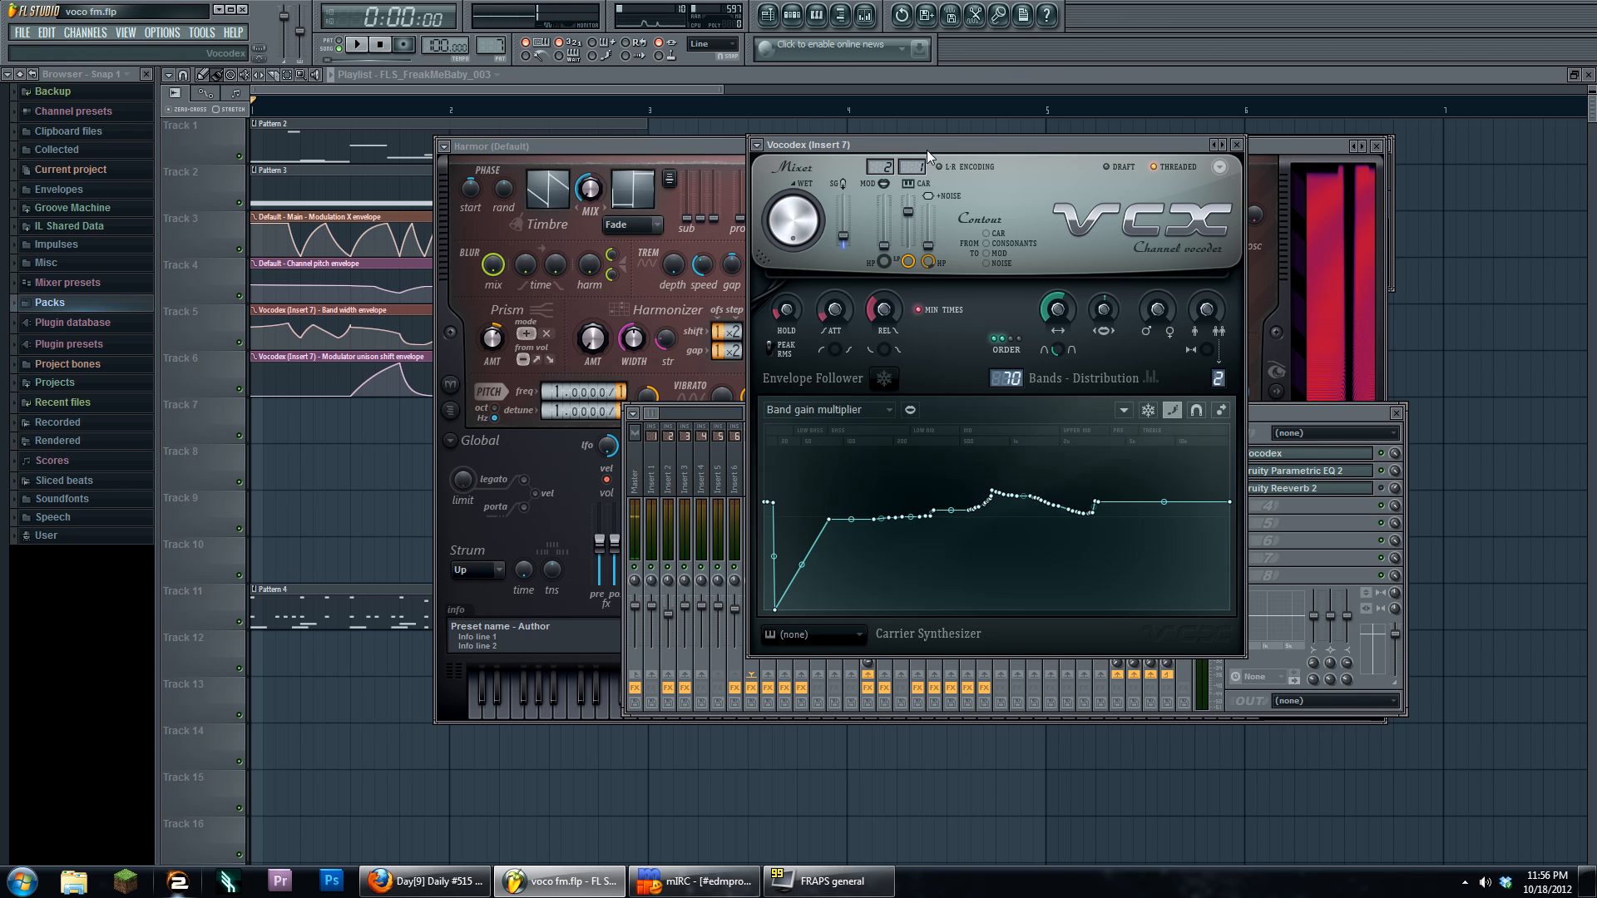
drag(927, 149, 930, 142)
Raise the modulator pass-through level in Vocodex with the carrier level down, and play the song to hear the modulator.
mouse_move(911, 207)
mouse_down()
mouse_move(911, 240)
mouse_move(888, 203)
mouse_up()
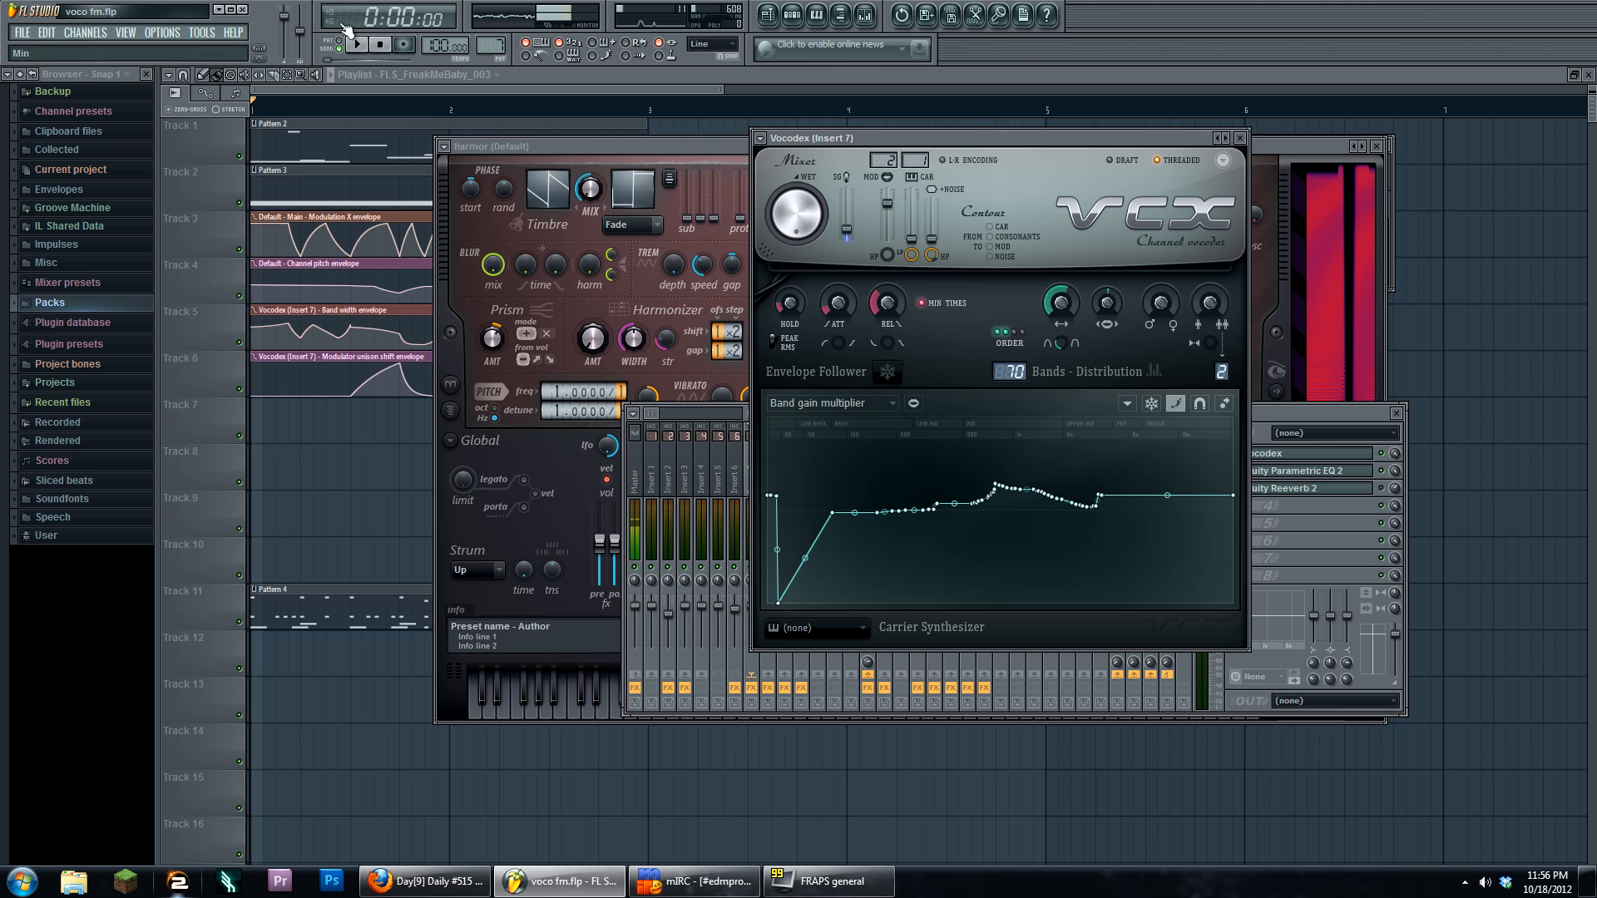
click(357, 45)
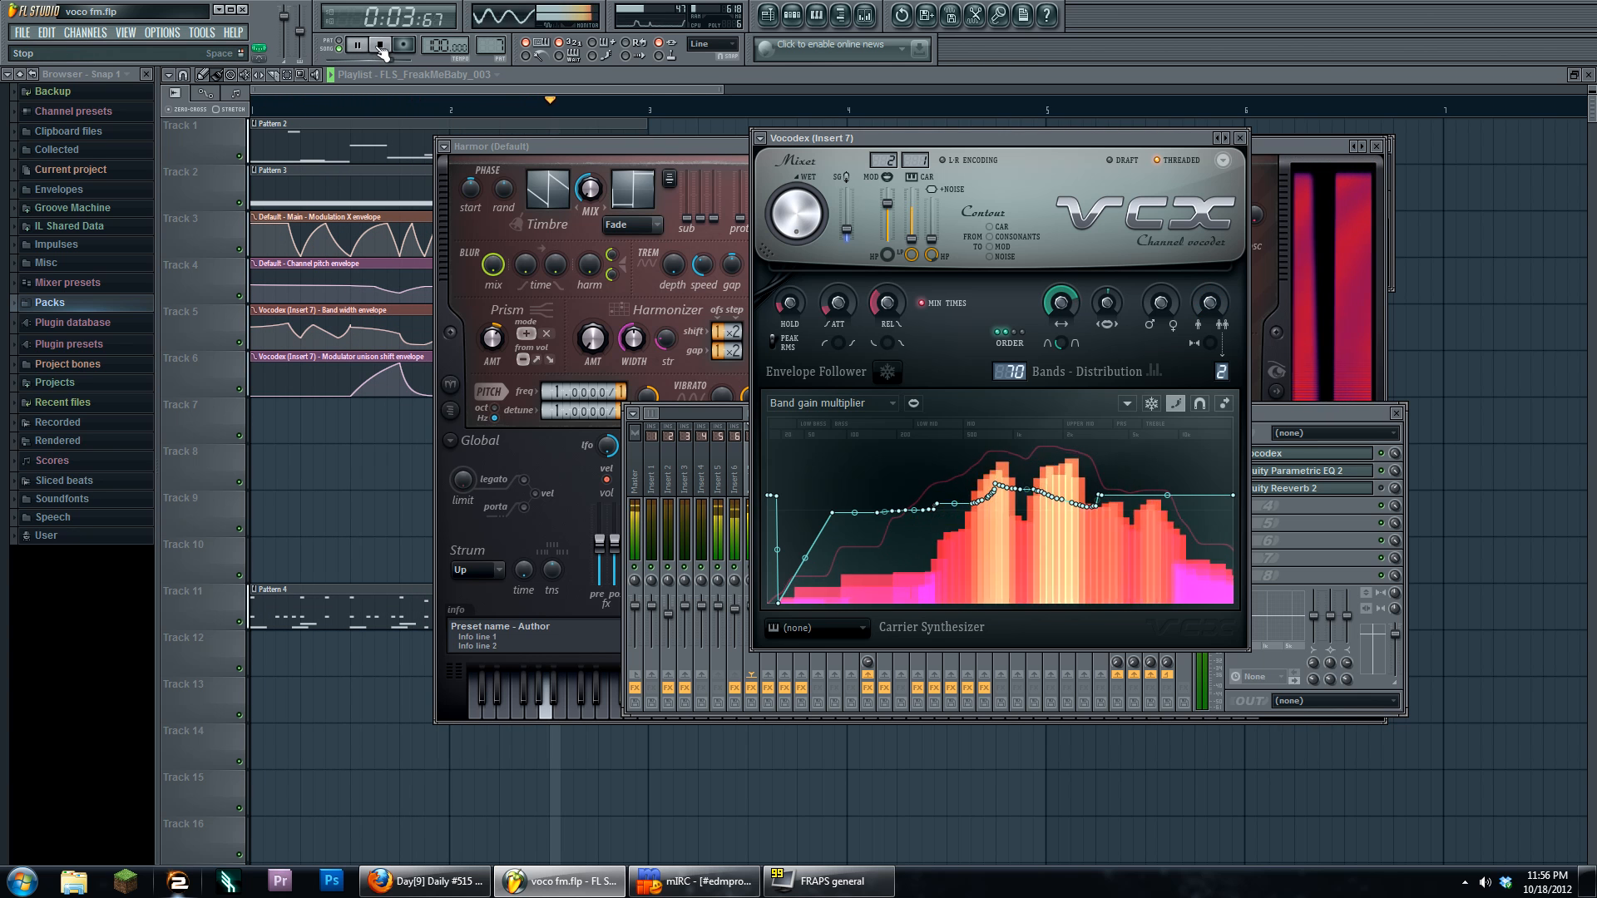
click(381, 46)
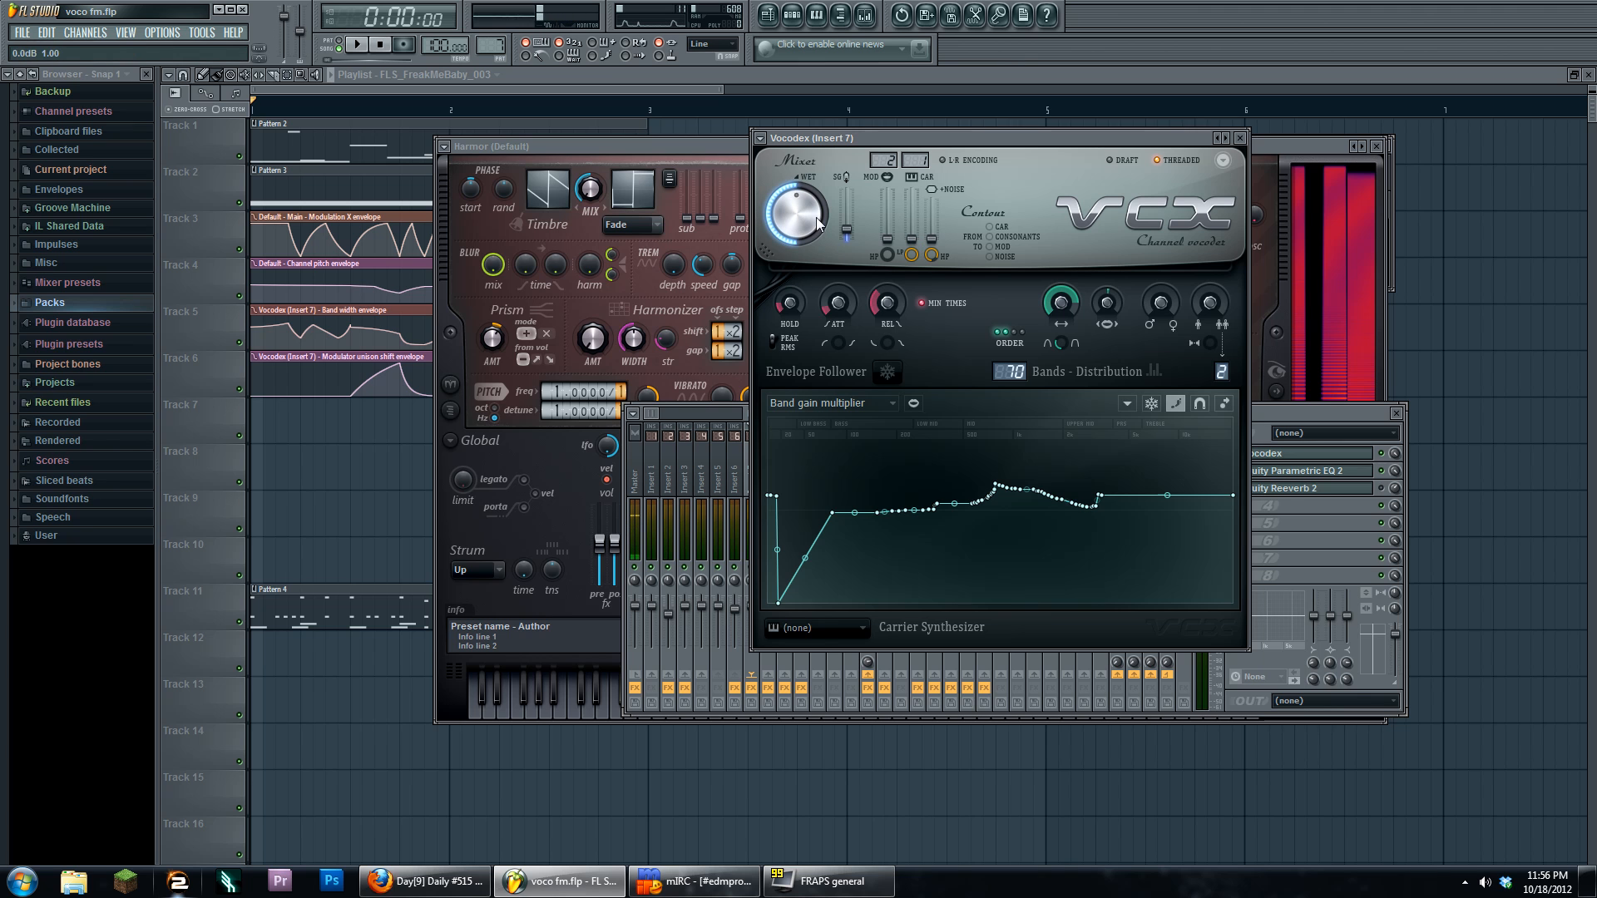
Raise the carrier pass-through level in Vocodex and play the song to hear the carrier with the vocoded signal.
drag(913, 239, 910, 276)
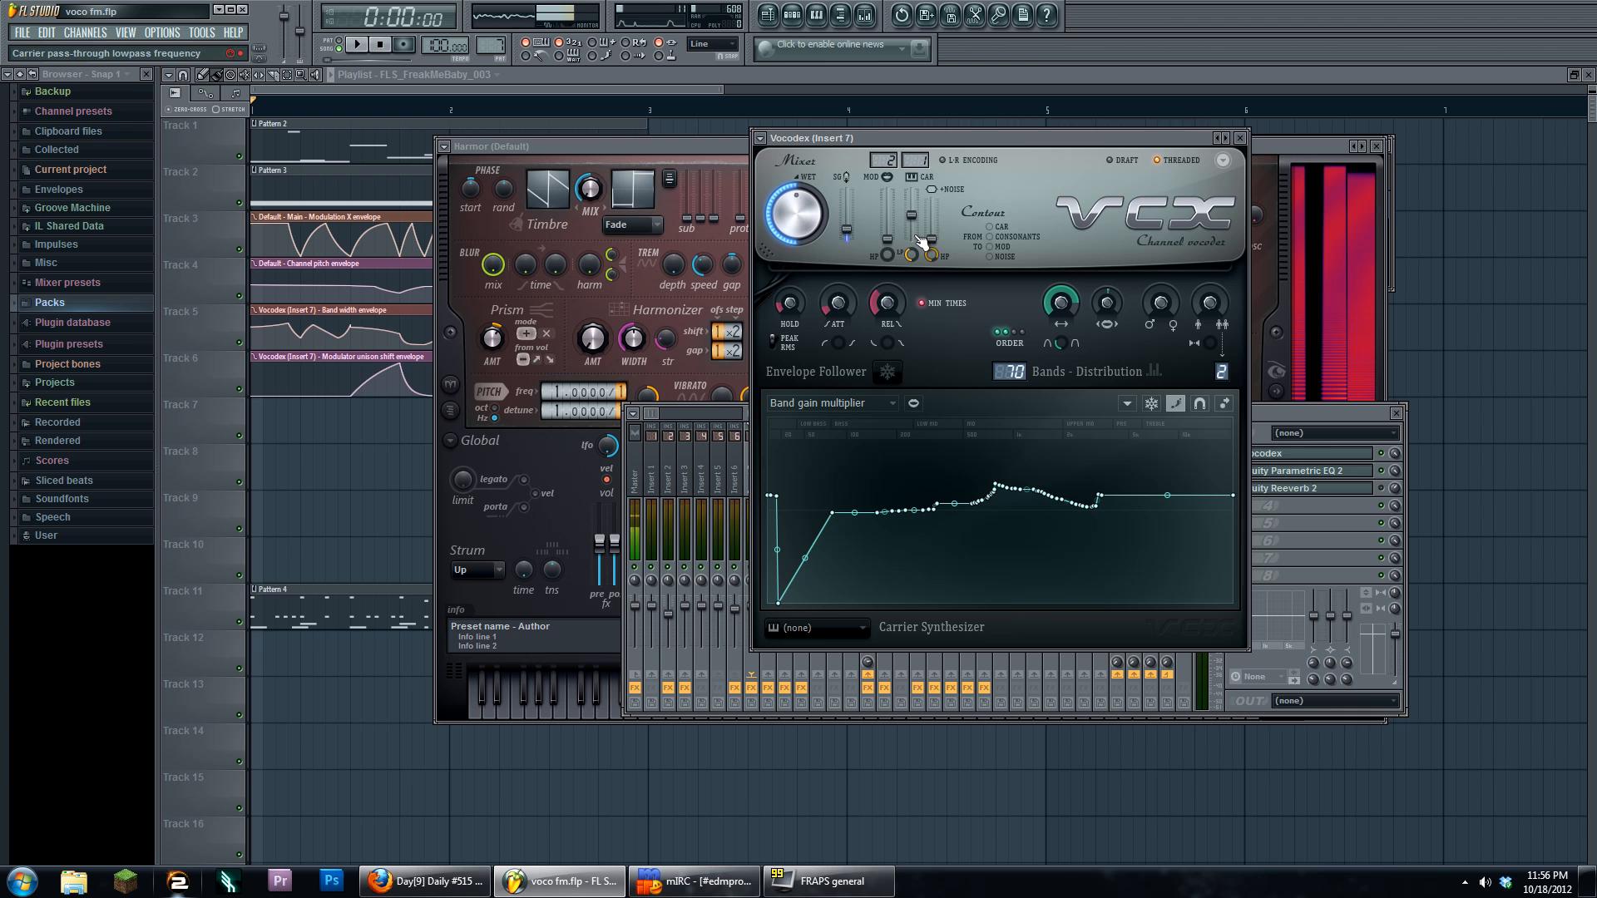
click(357, 44)
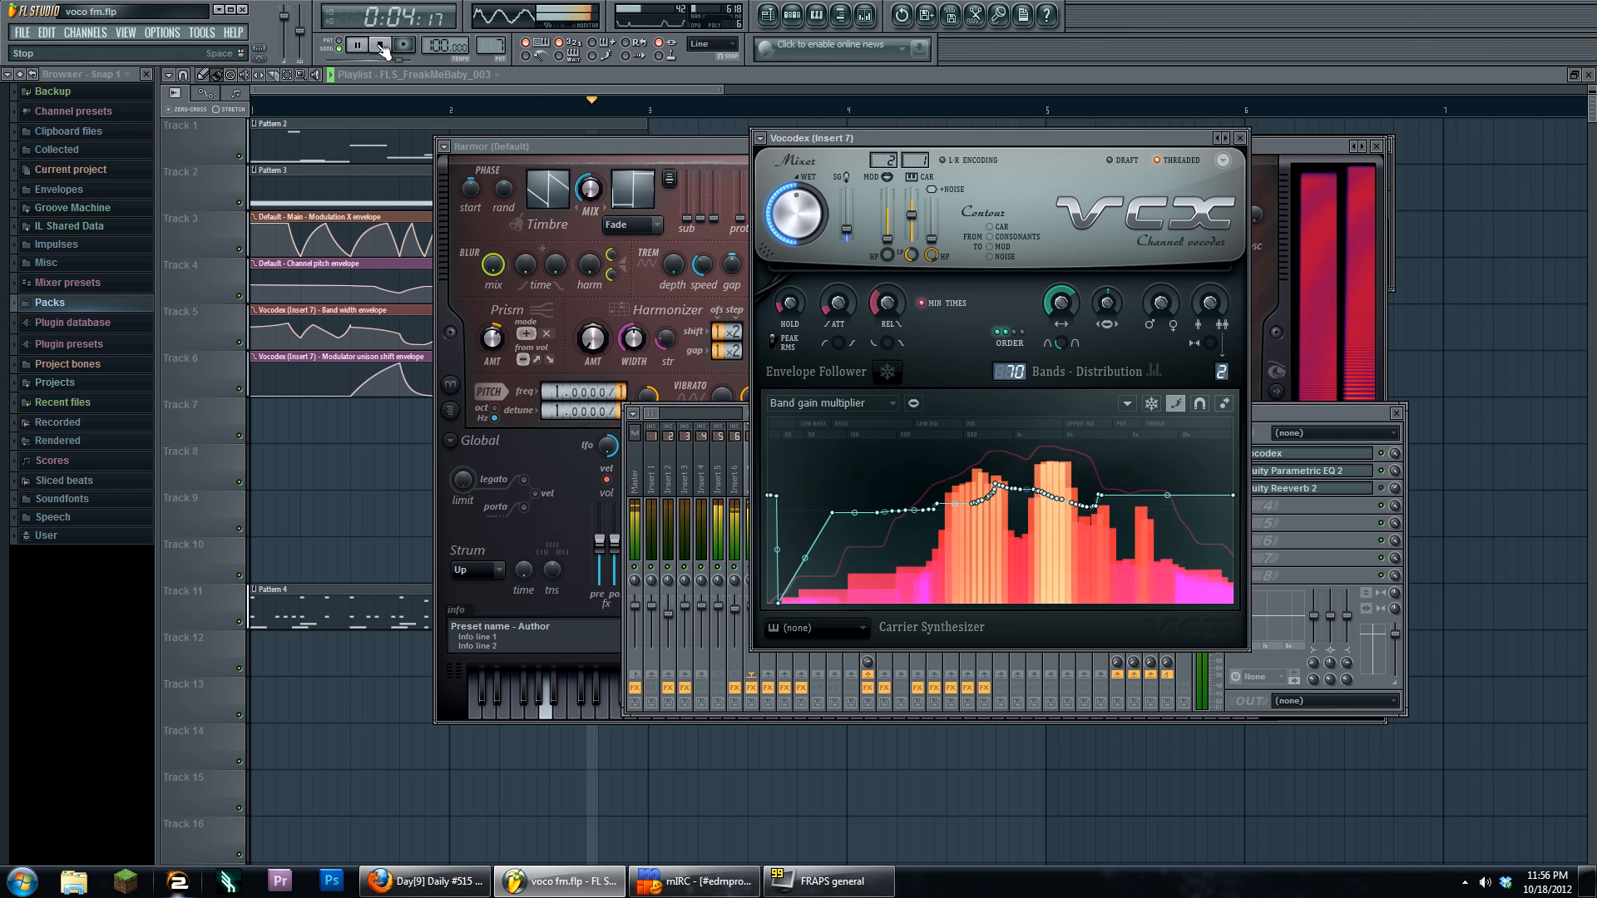
click(380, 44)
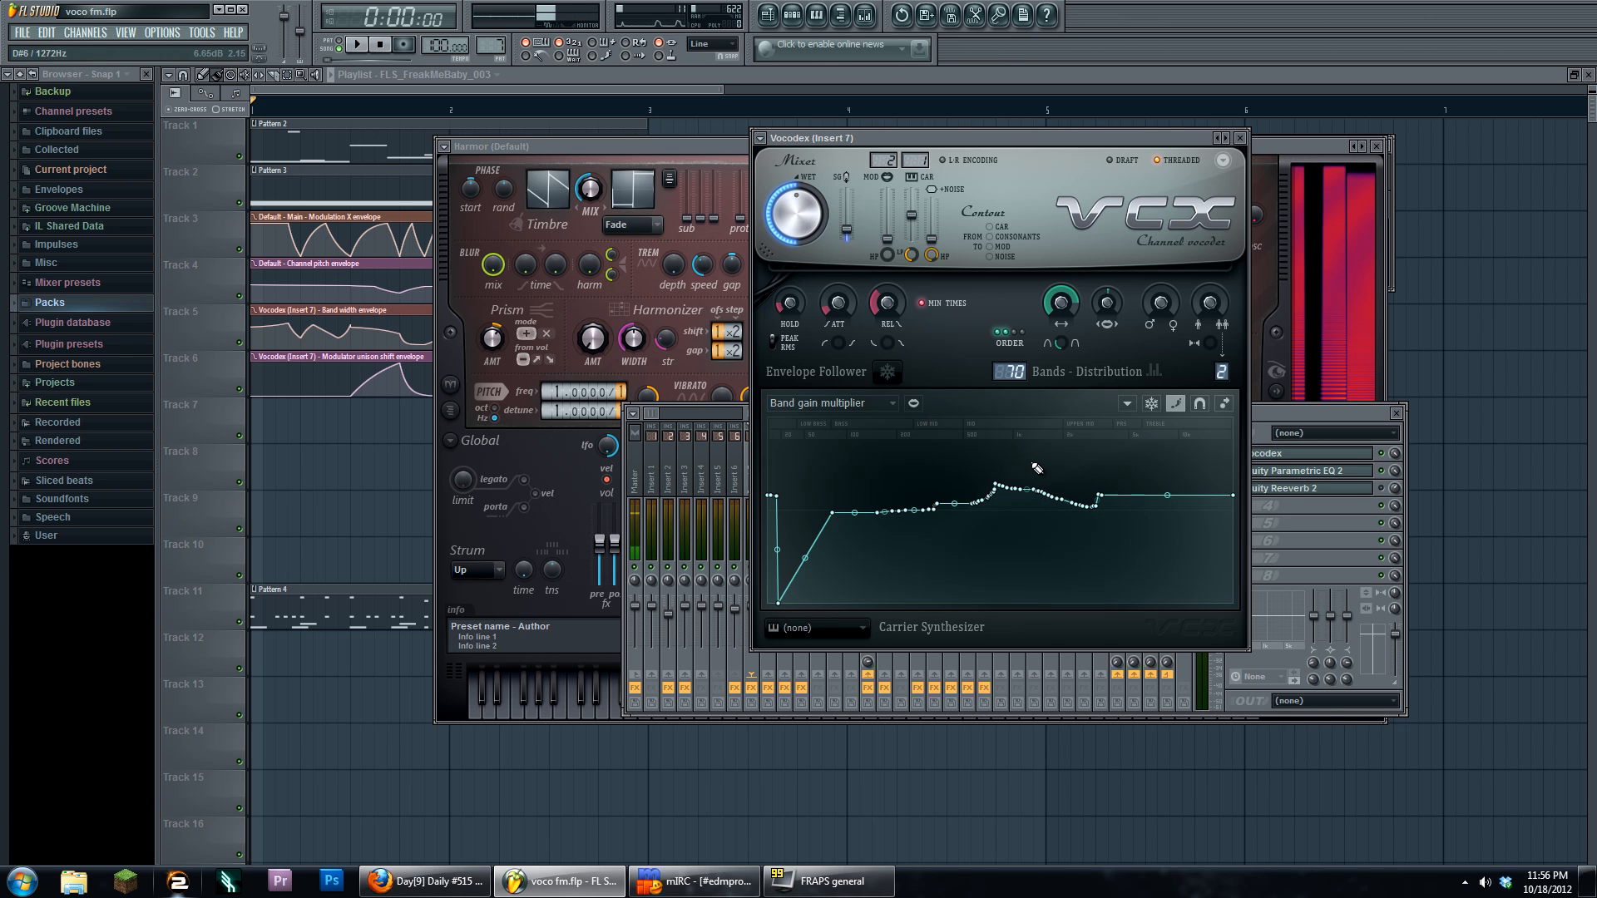
Lower Vocodex's carrier and wet levels, raise the modulator pass-through and play the song to hear only the modulator.
drag(912, 217, 909, 242)
drag(796, 214, 795, 267)
drag(887, 239, 888, 204)
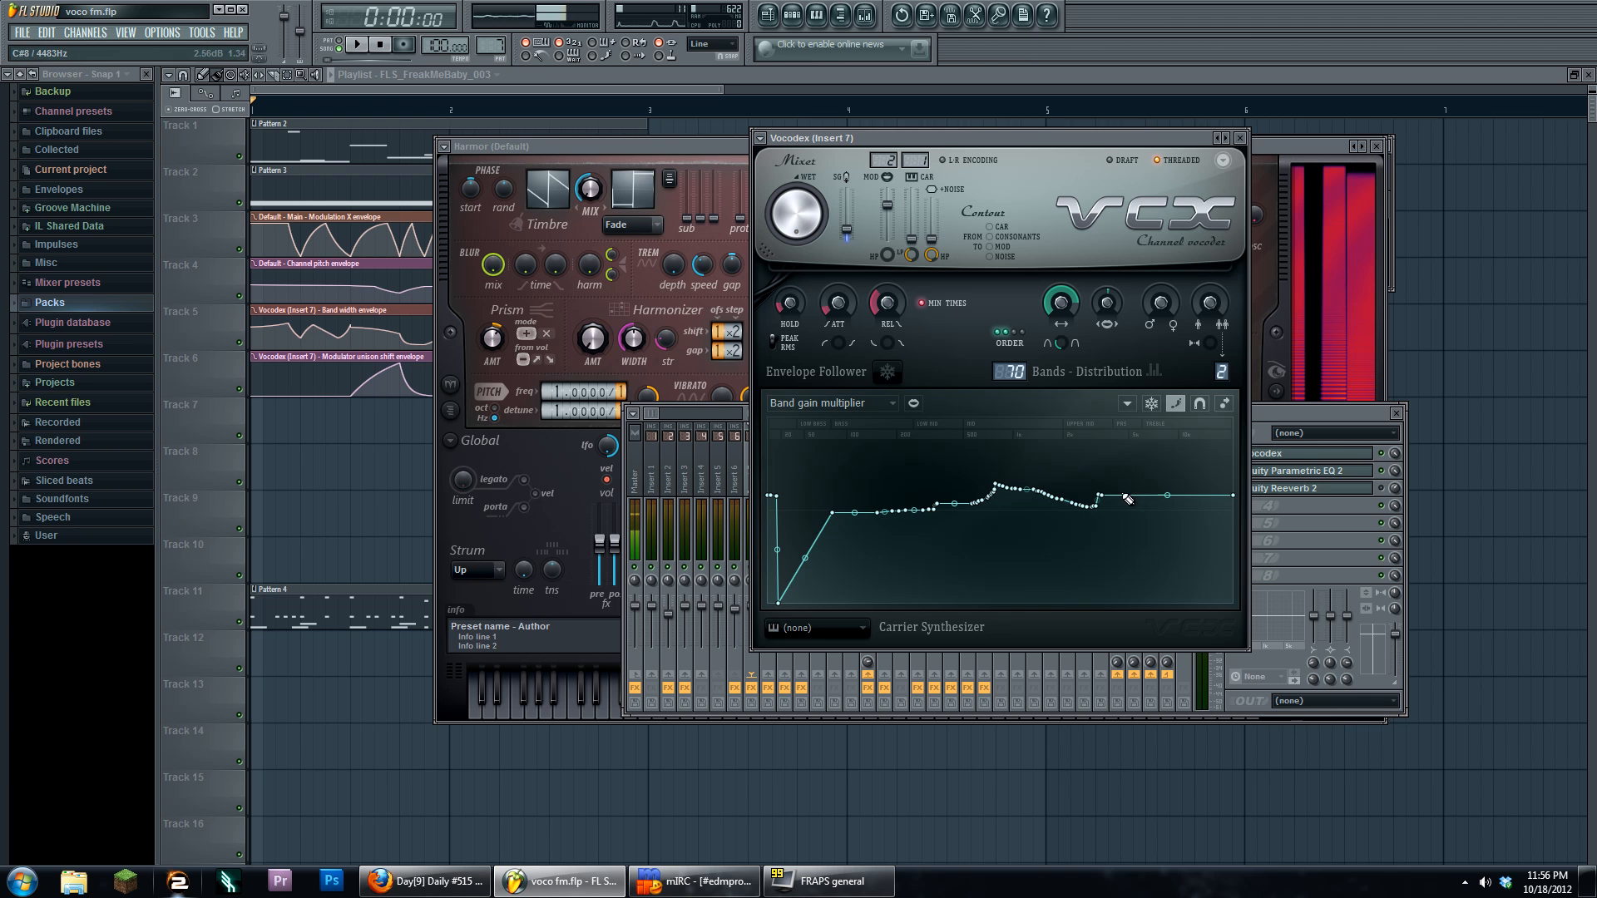
key(space)
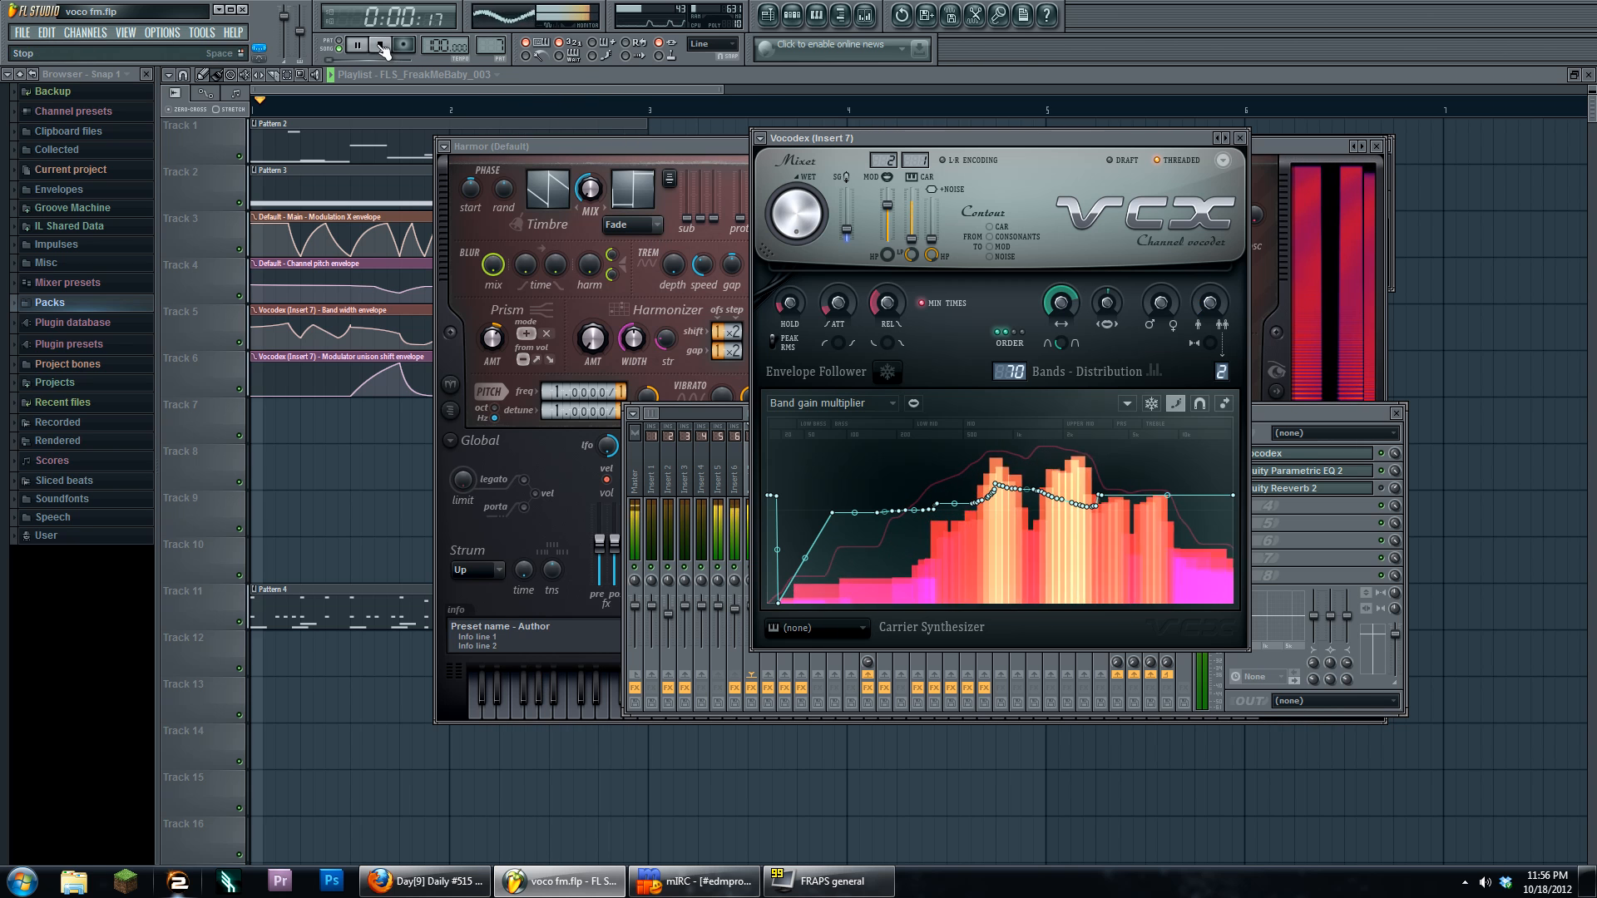
key(space)
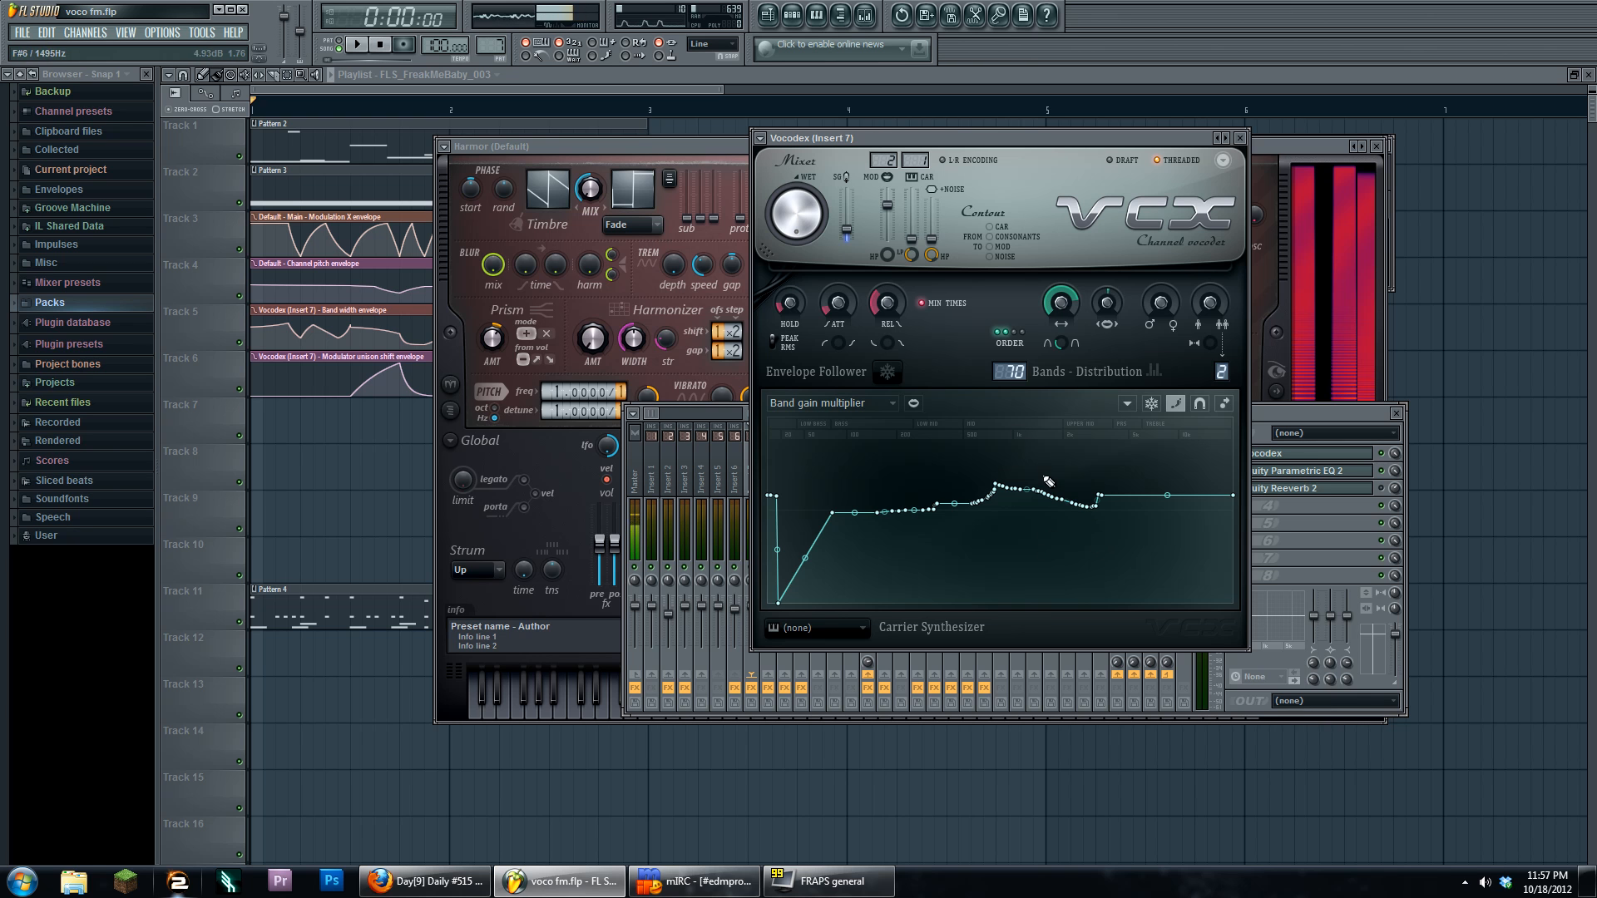
During playback, lower Vocodex's modulator pass-through and raise its wet level to hear the vocoded result, and stop the song.
click(357, 48)
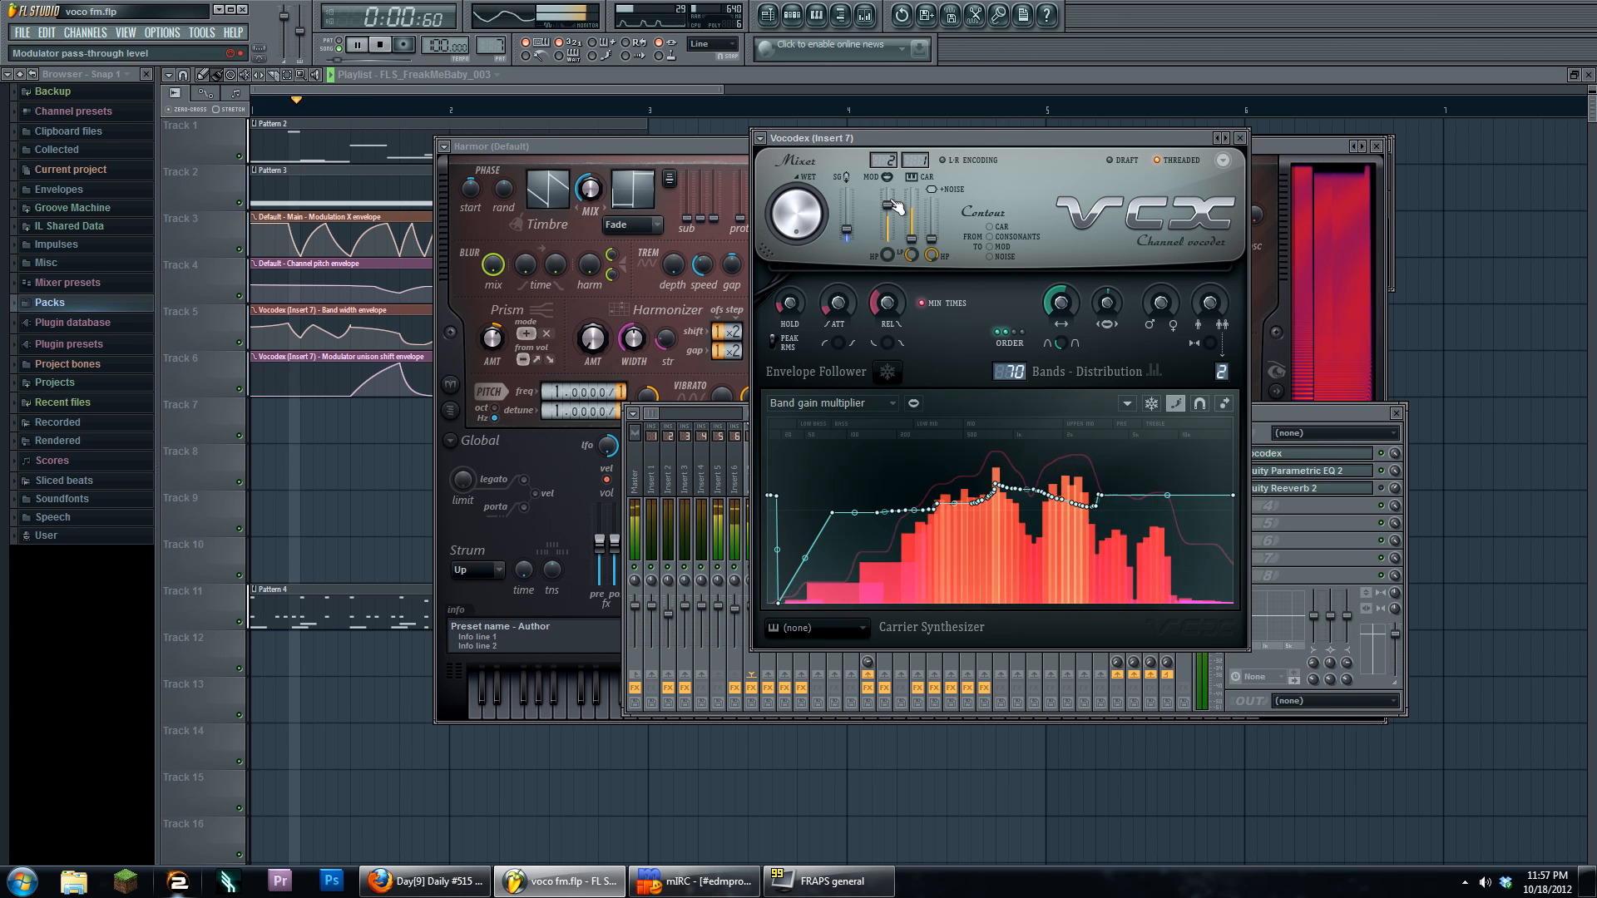
drag(887, 204, 888, 240)
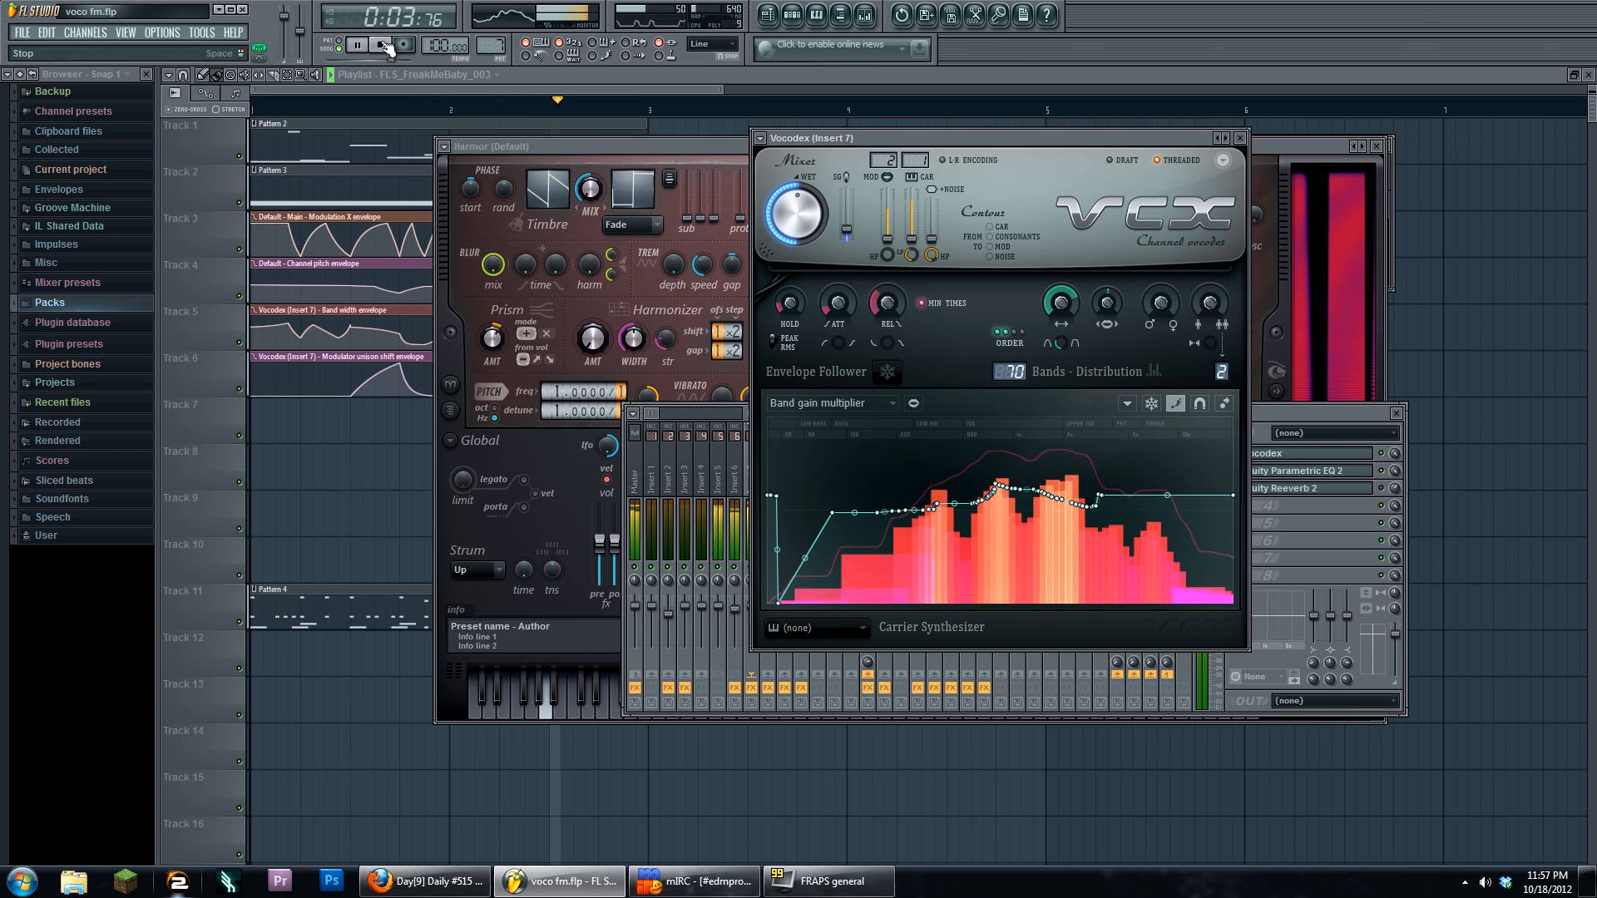
key(space)
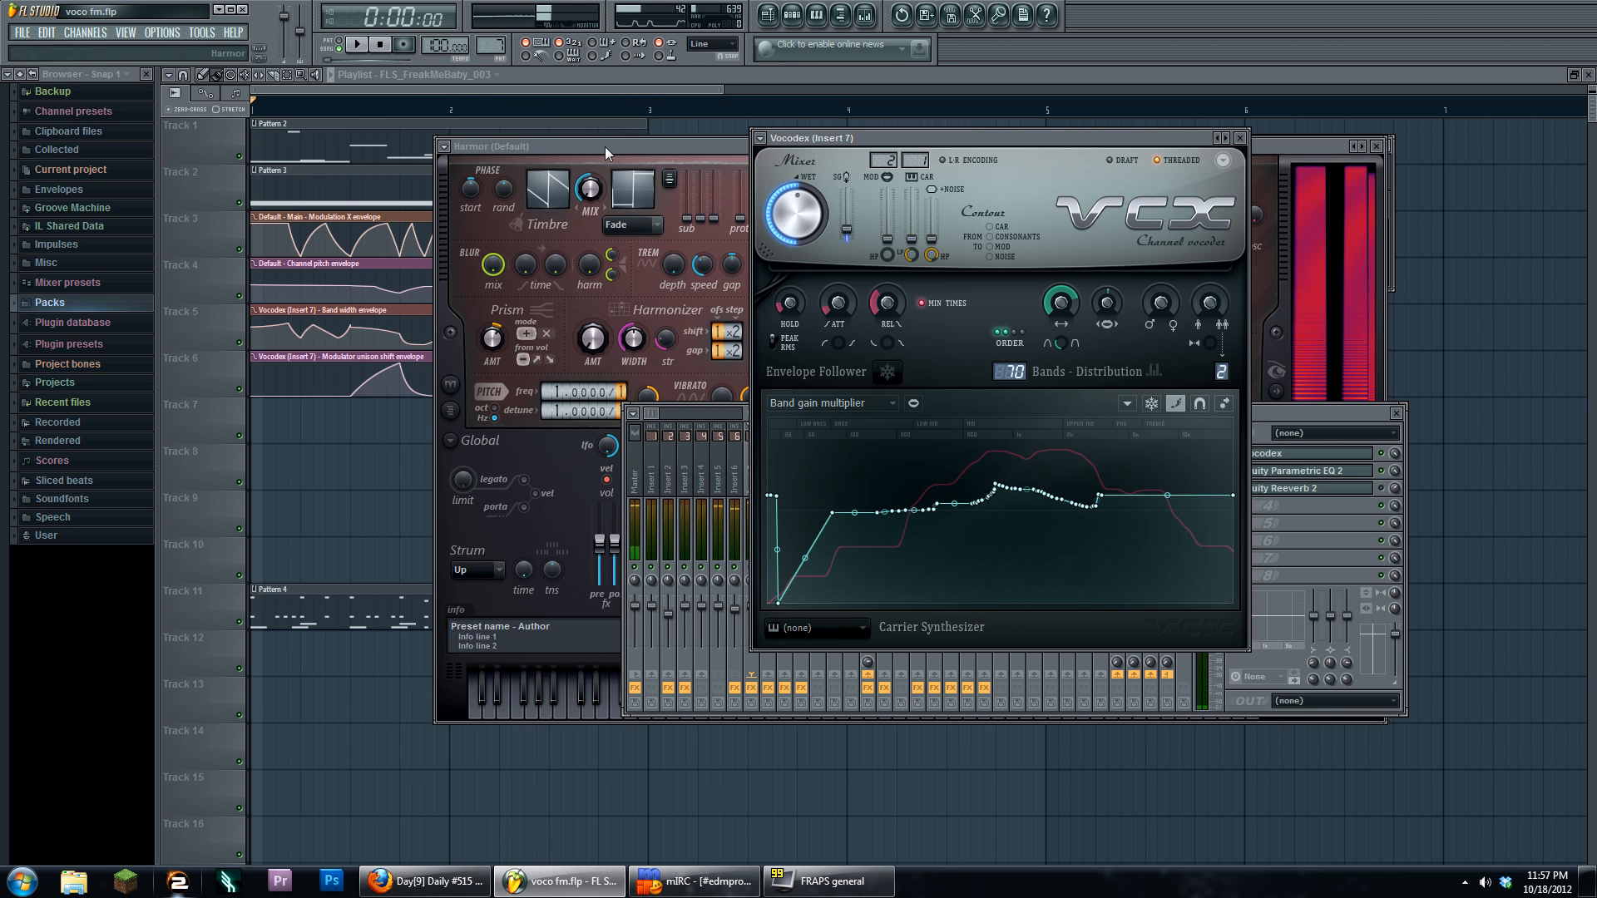
Show Harmor, and open the Sytrus instruments on the FM Superbass and Bun Dem Carrier channels.
drag(605, 147, 717, 141)
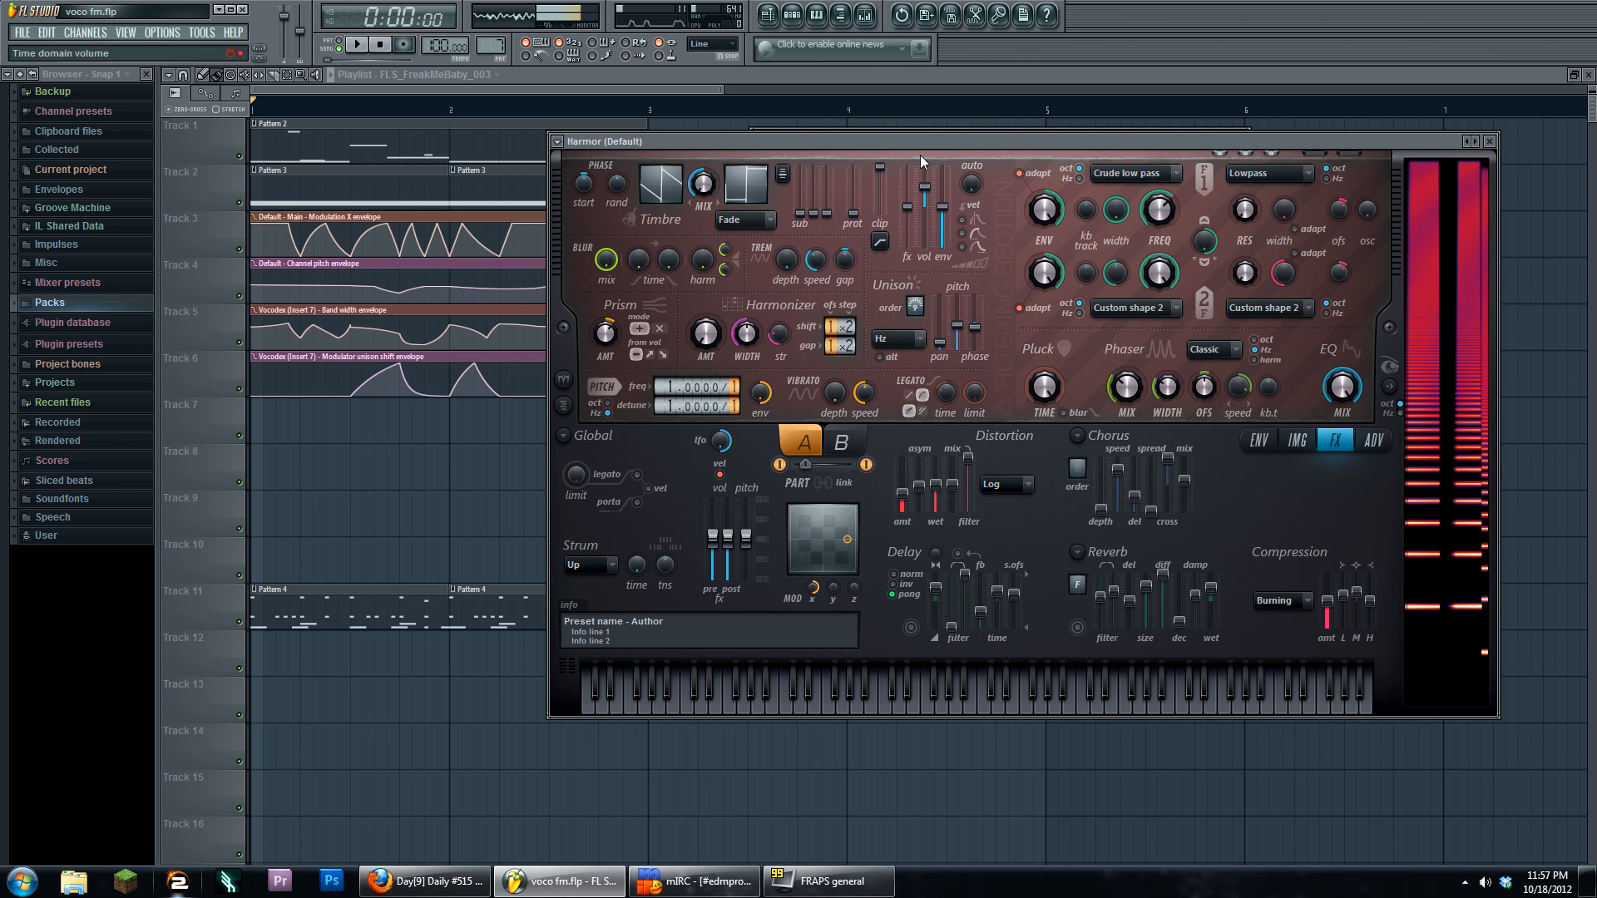
click(797, 18)
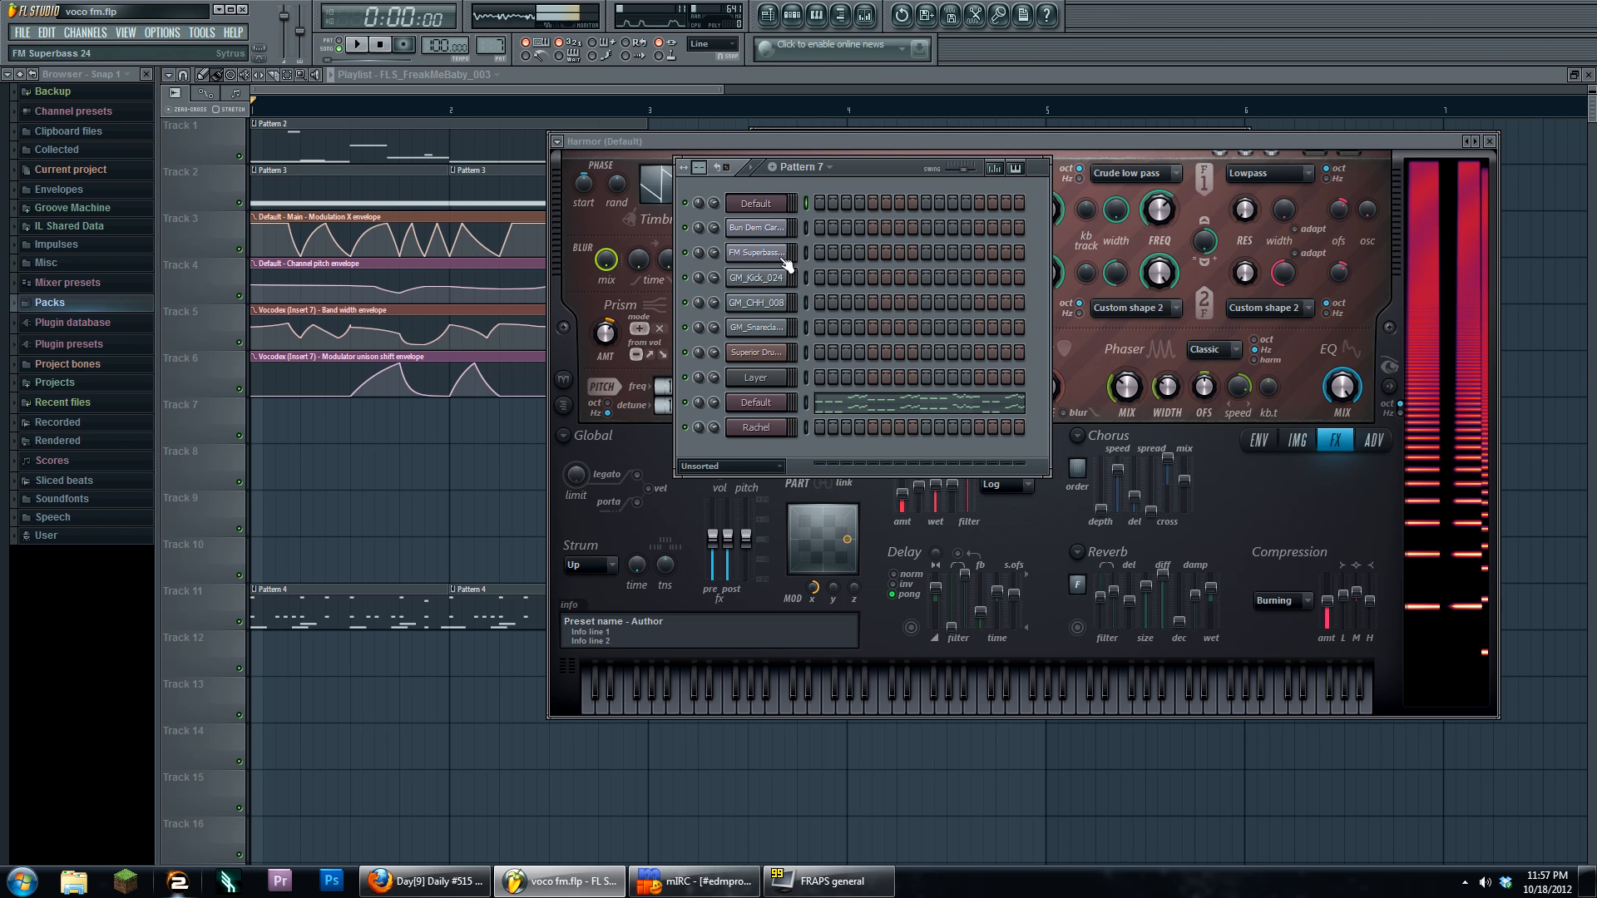
click(759, 254)
drag(750, 272, 1029, 373)
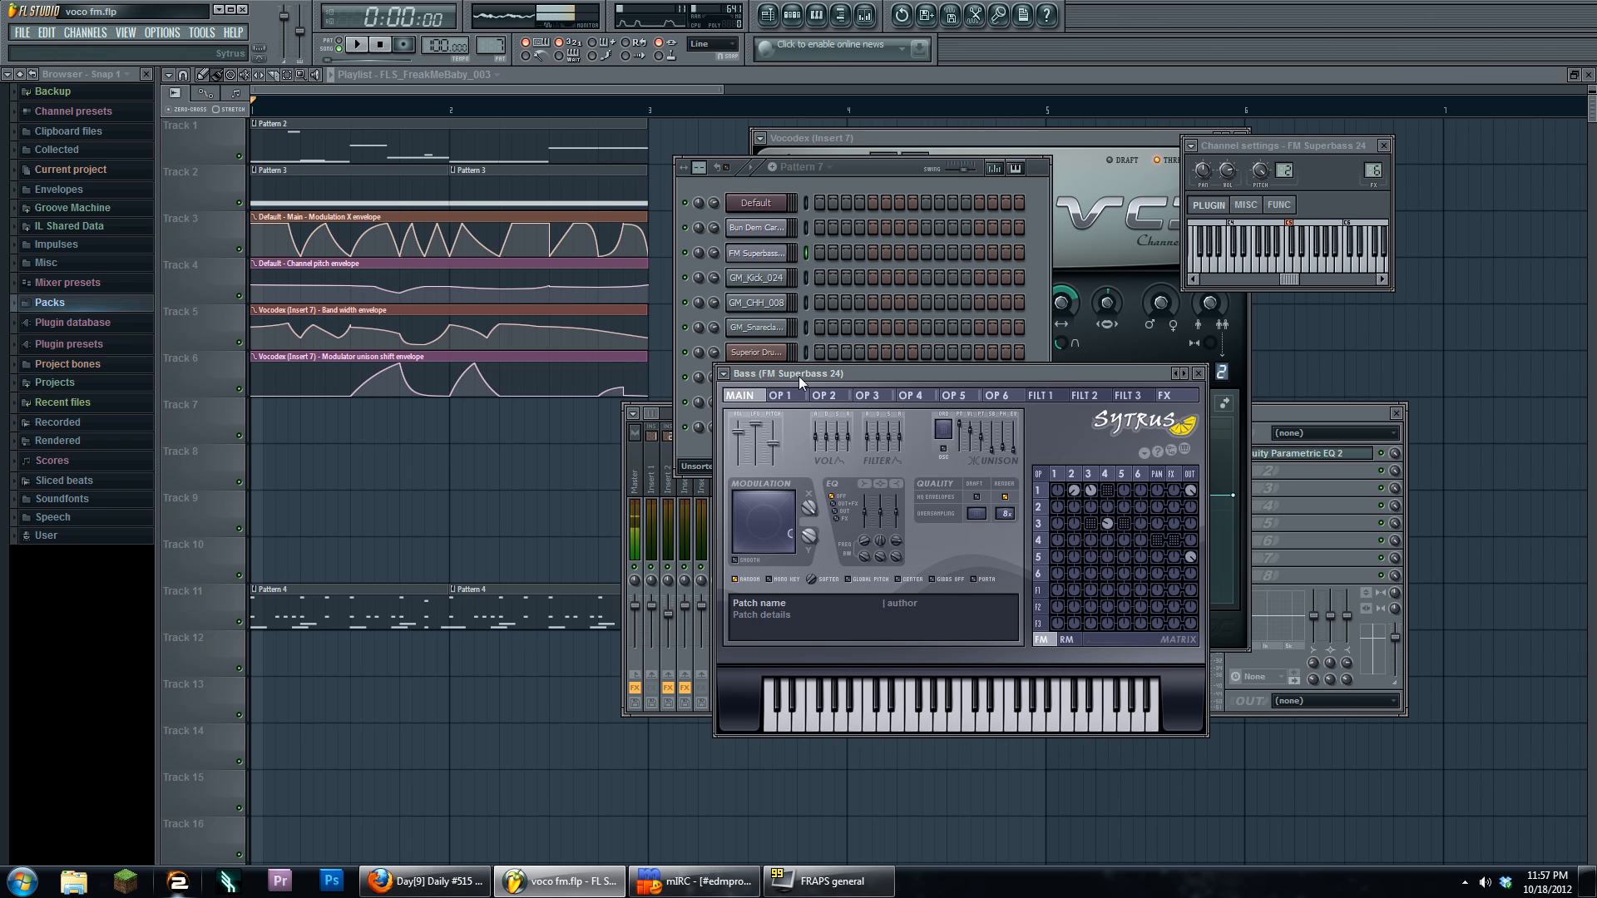
click(776, 230)
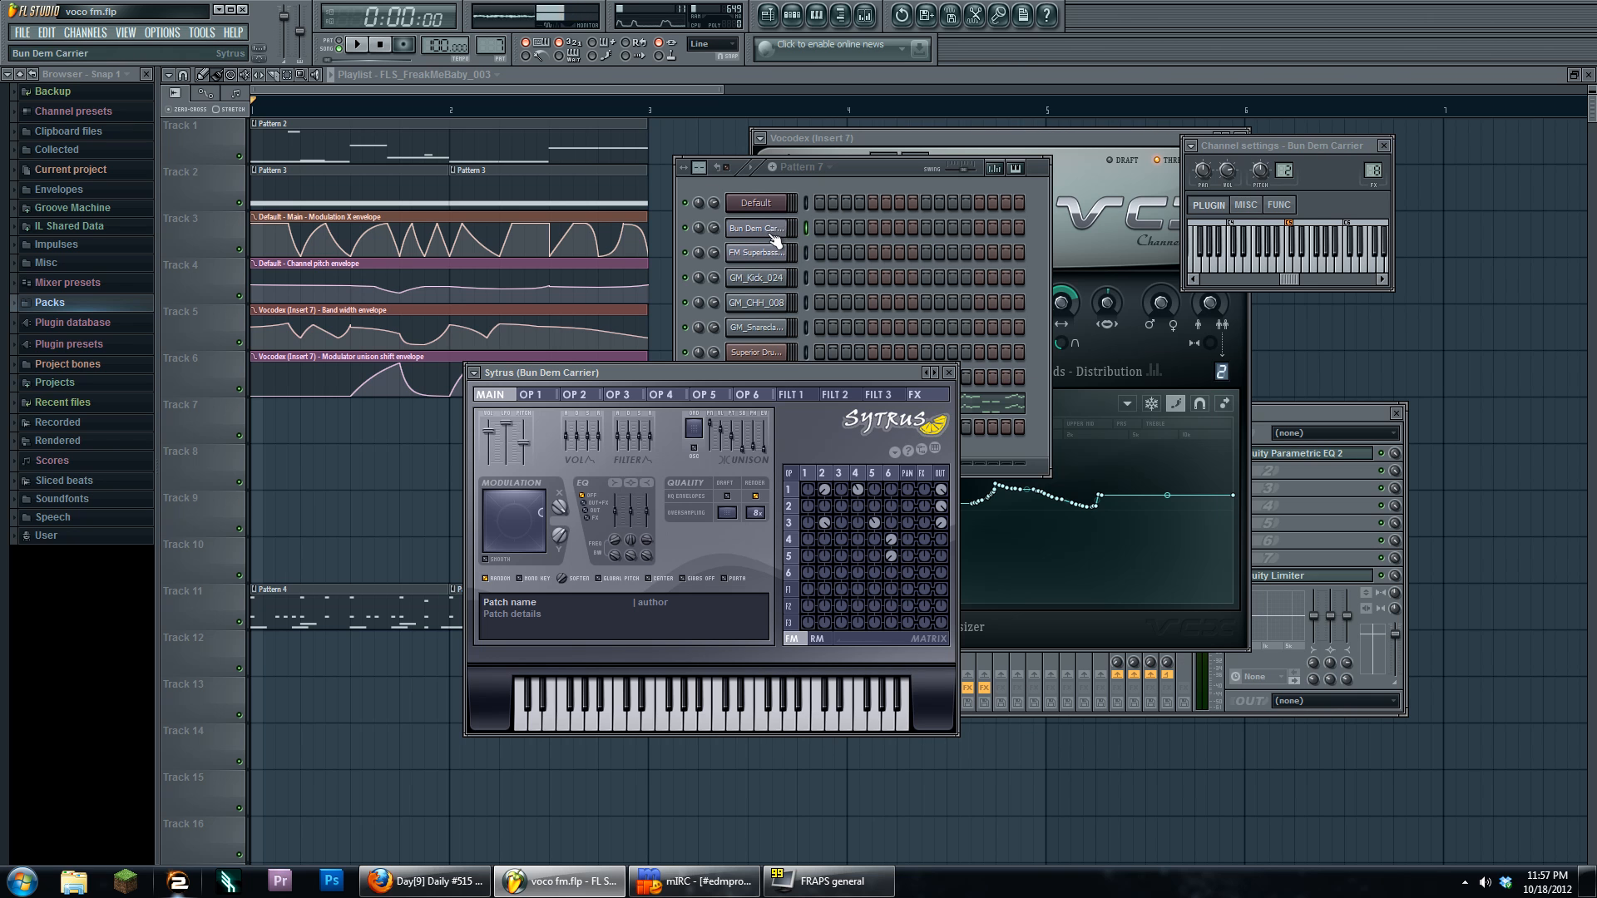
Show the mixer and review the routing of the Carrier, Modulator, Vocodex and Insert 7 tracks.
click(865, 15)
click(803, 485)
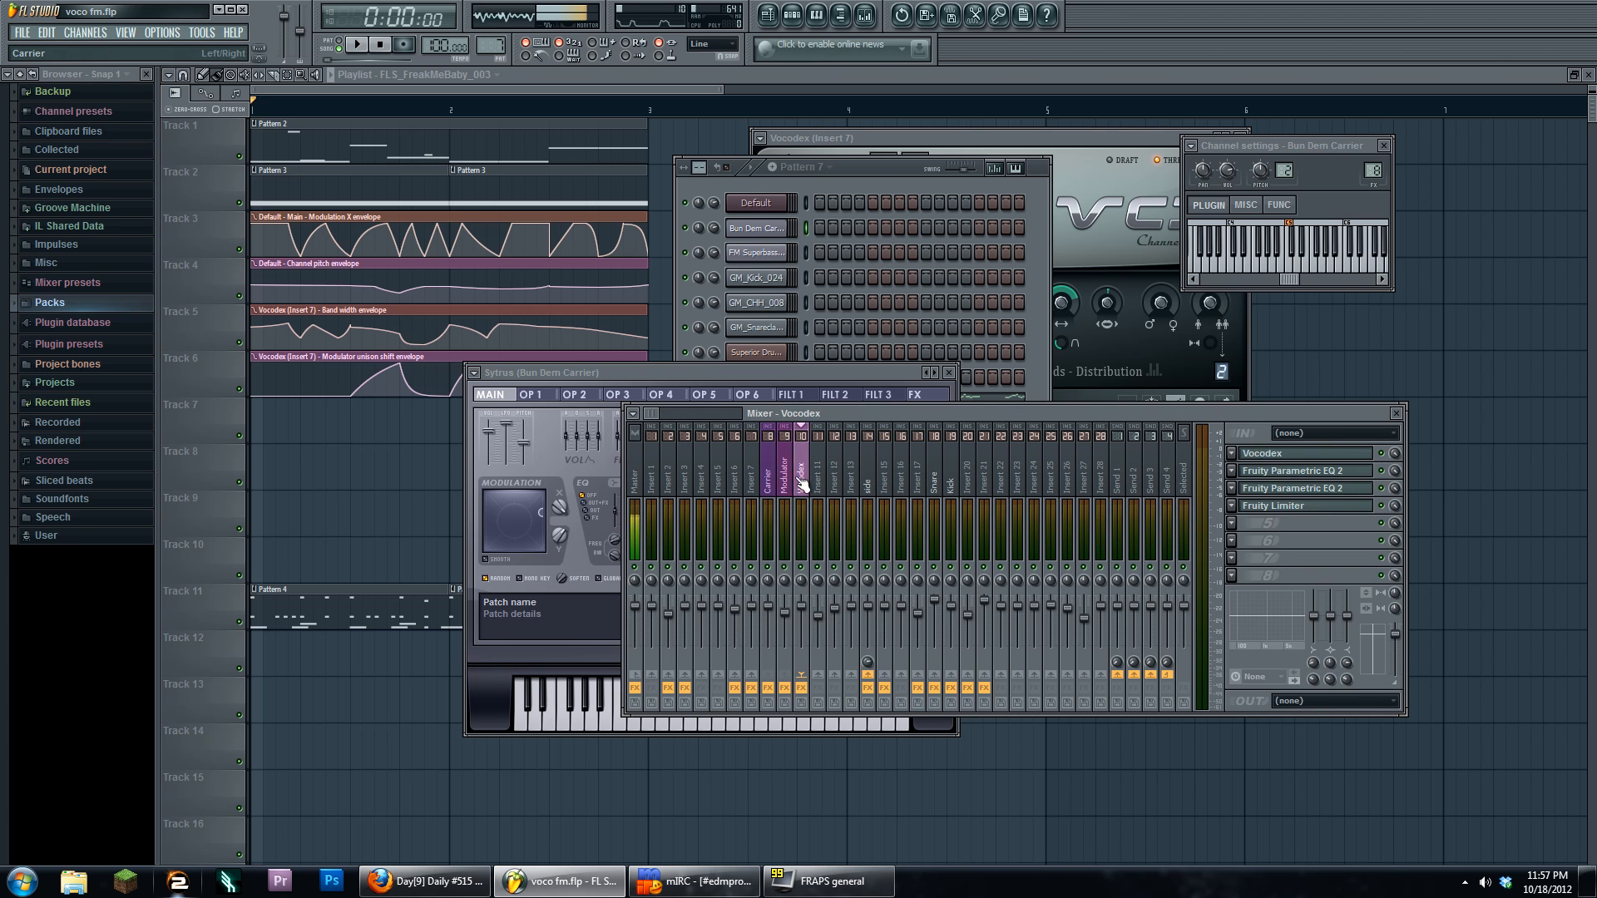
click(769, 484)
click(752, 486)
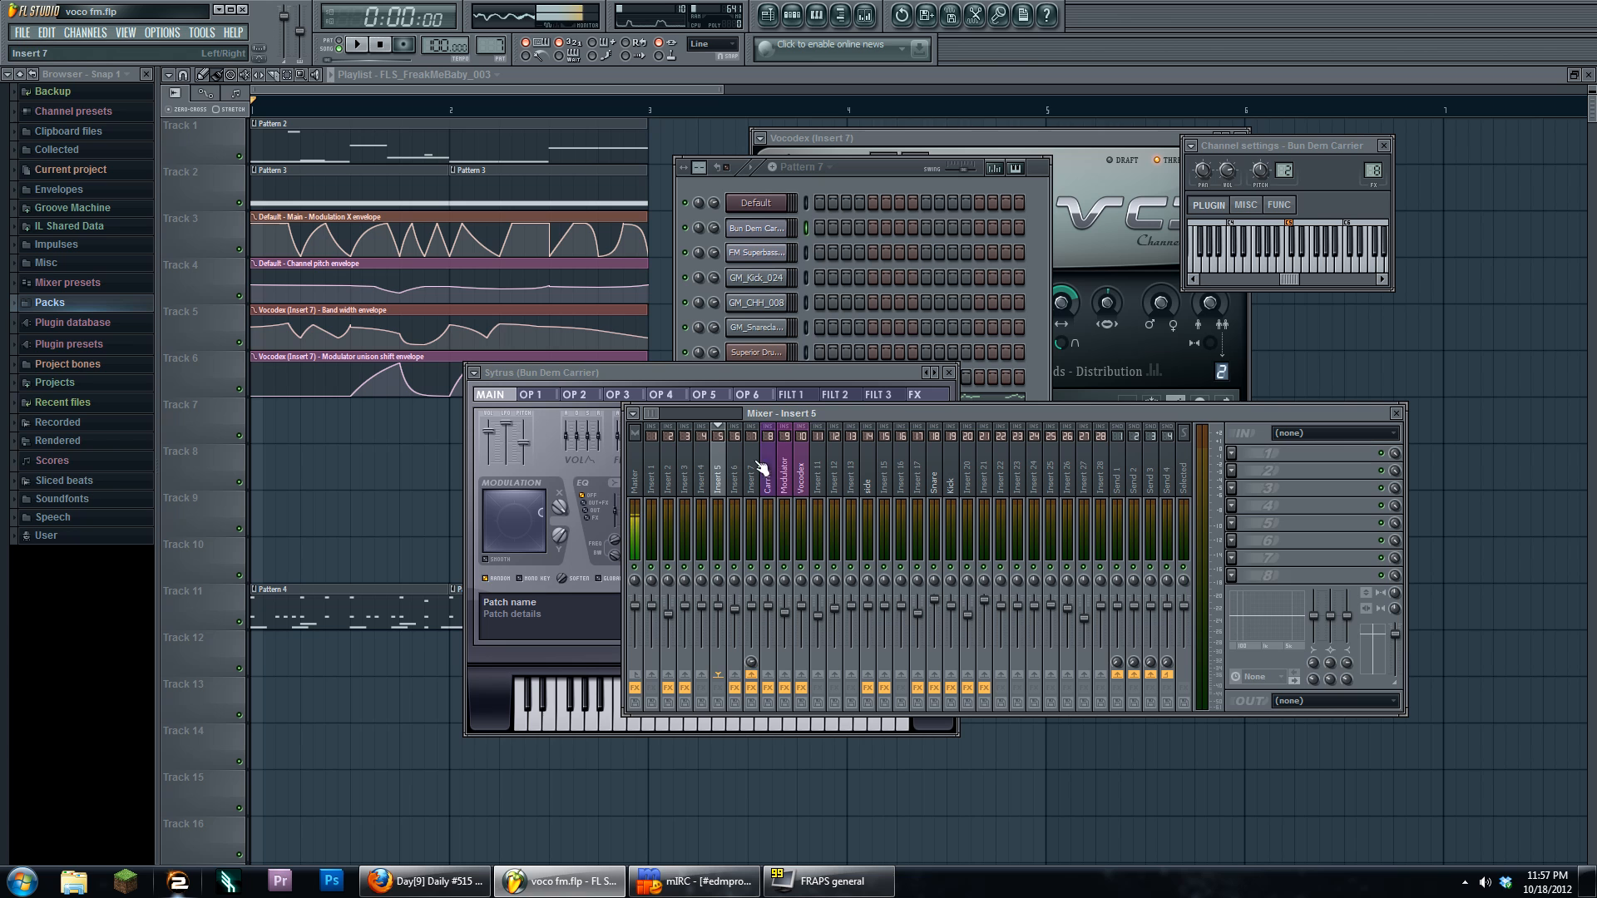
click(801, 485)
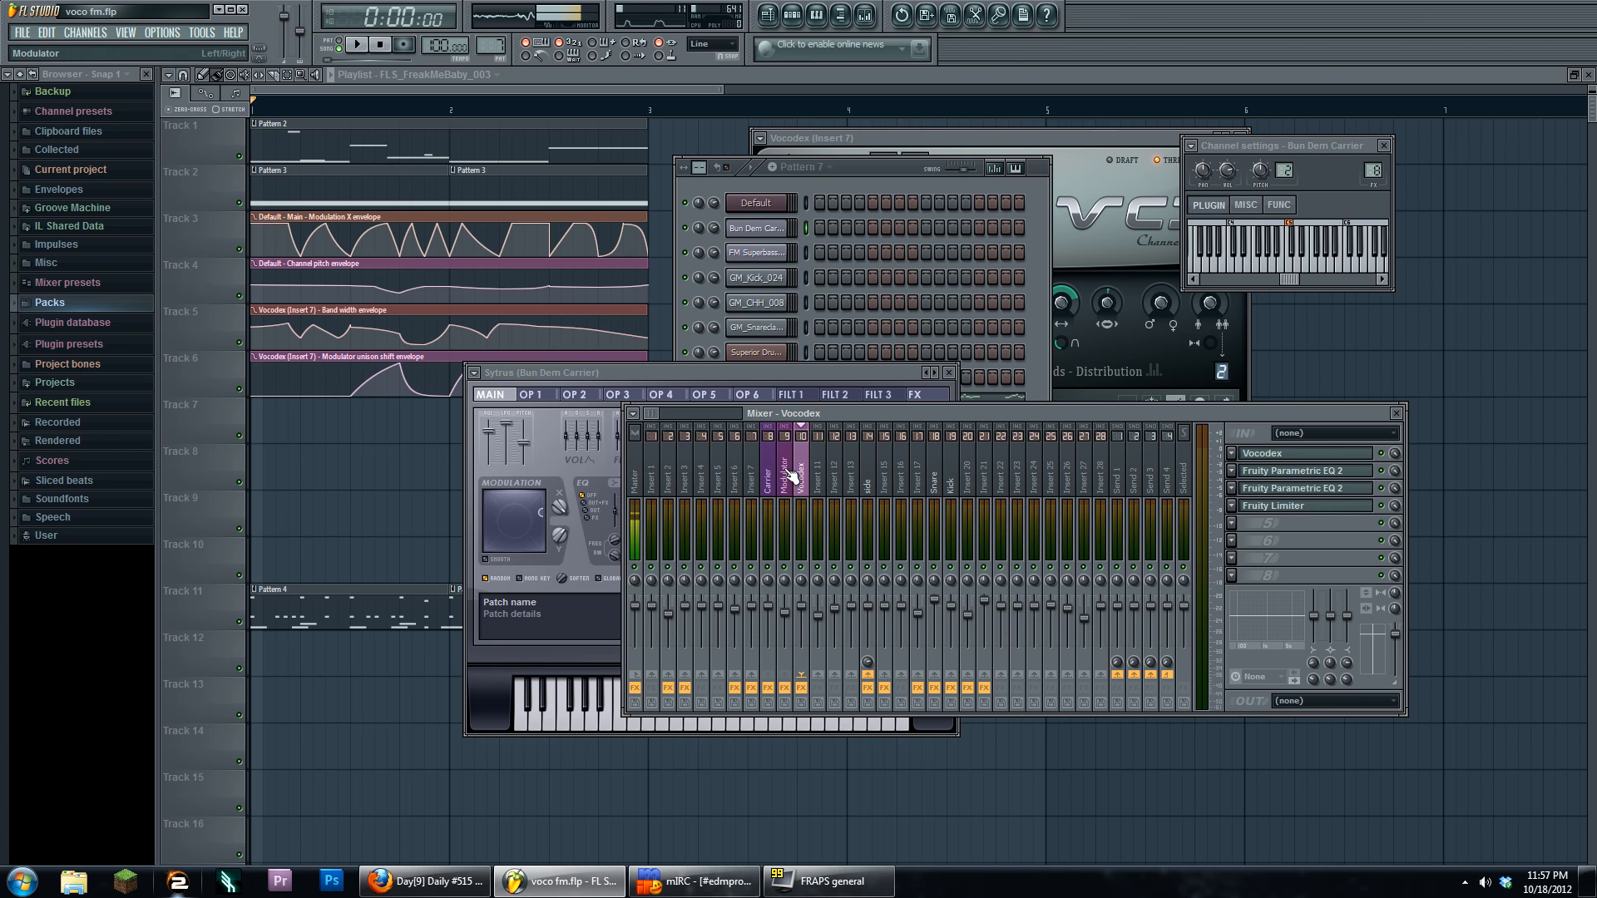
click(784, 482)
click(769, 483)
click(784, 483)
click(801, 482)
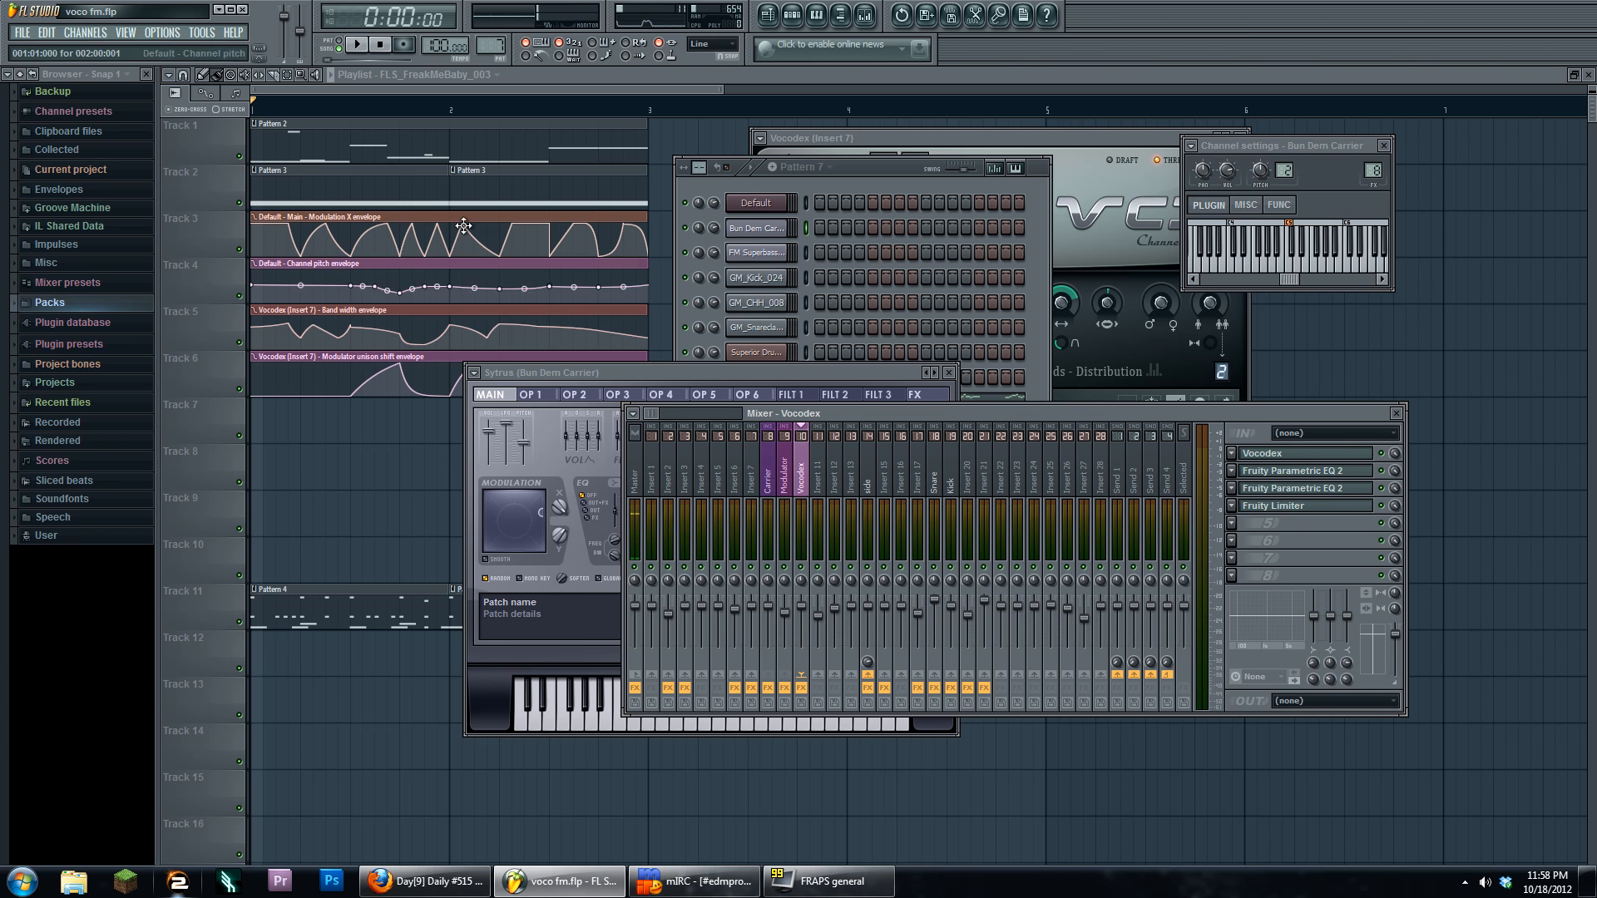
Play the song briefly while watching the mixer's track levels, and stop it.
click(367, 47)
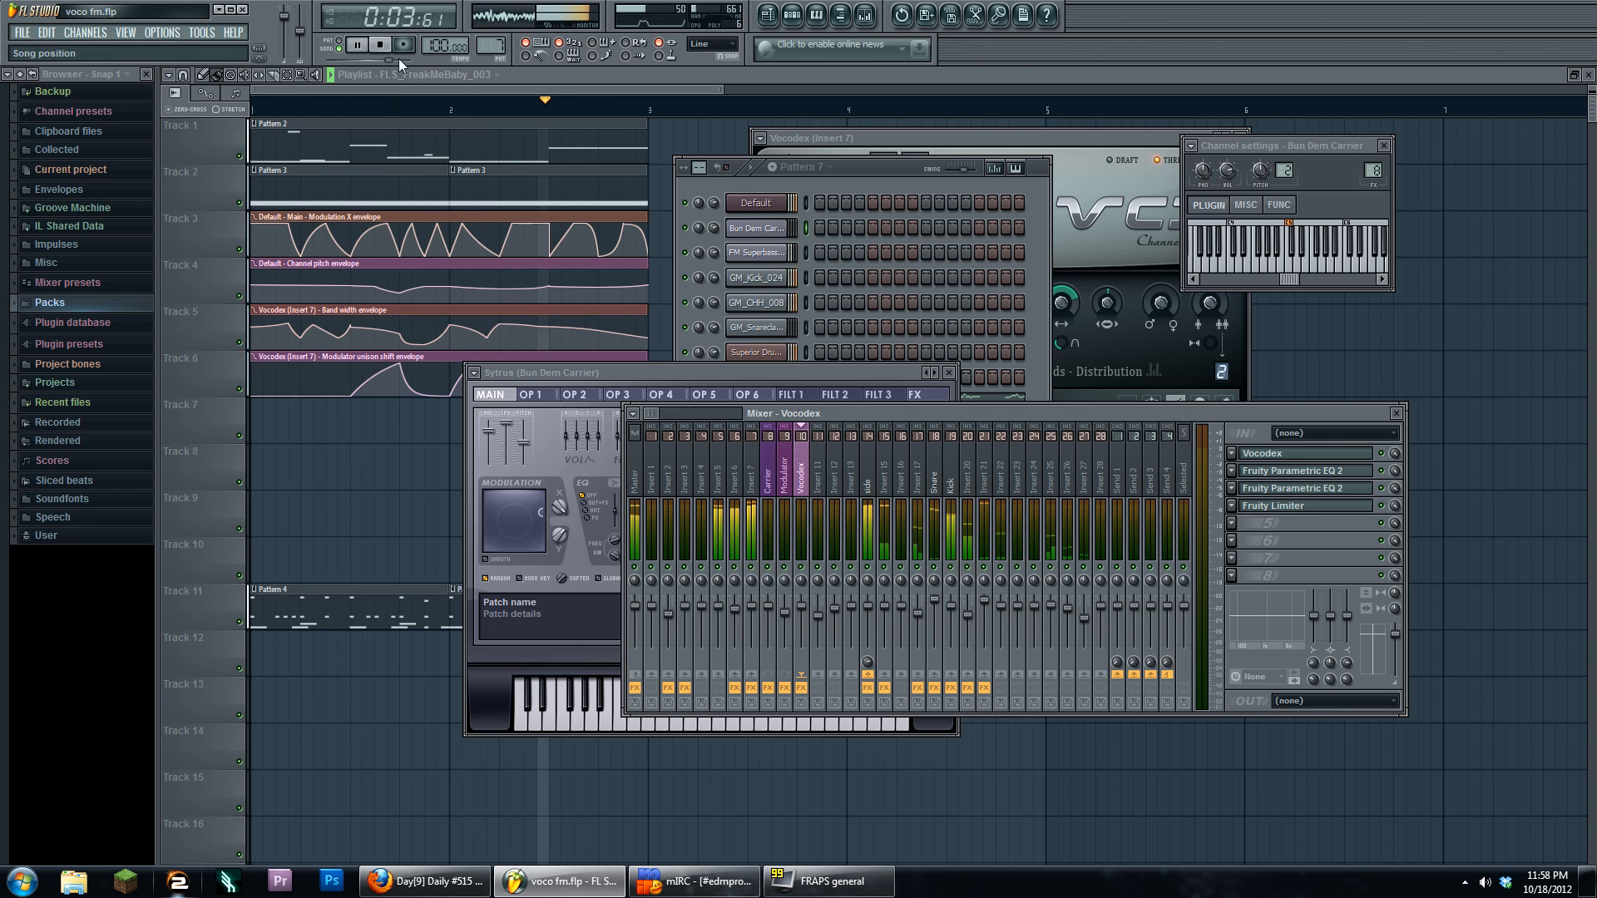
click(381, 46)
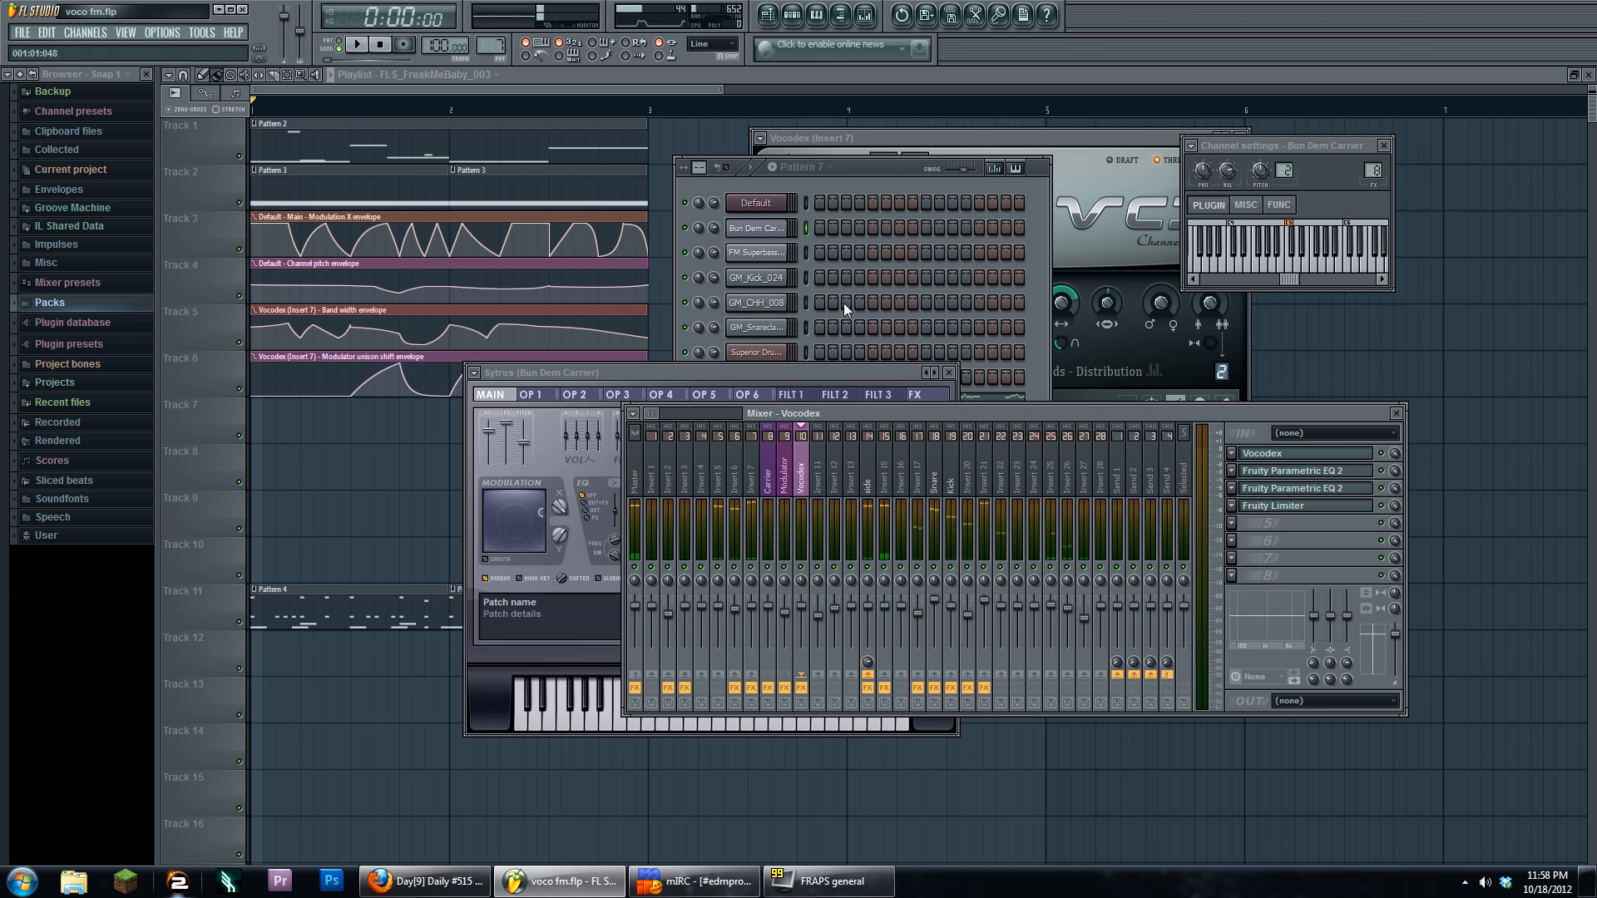
drag(902, 408, 887, 413)
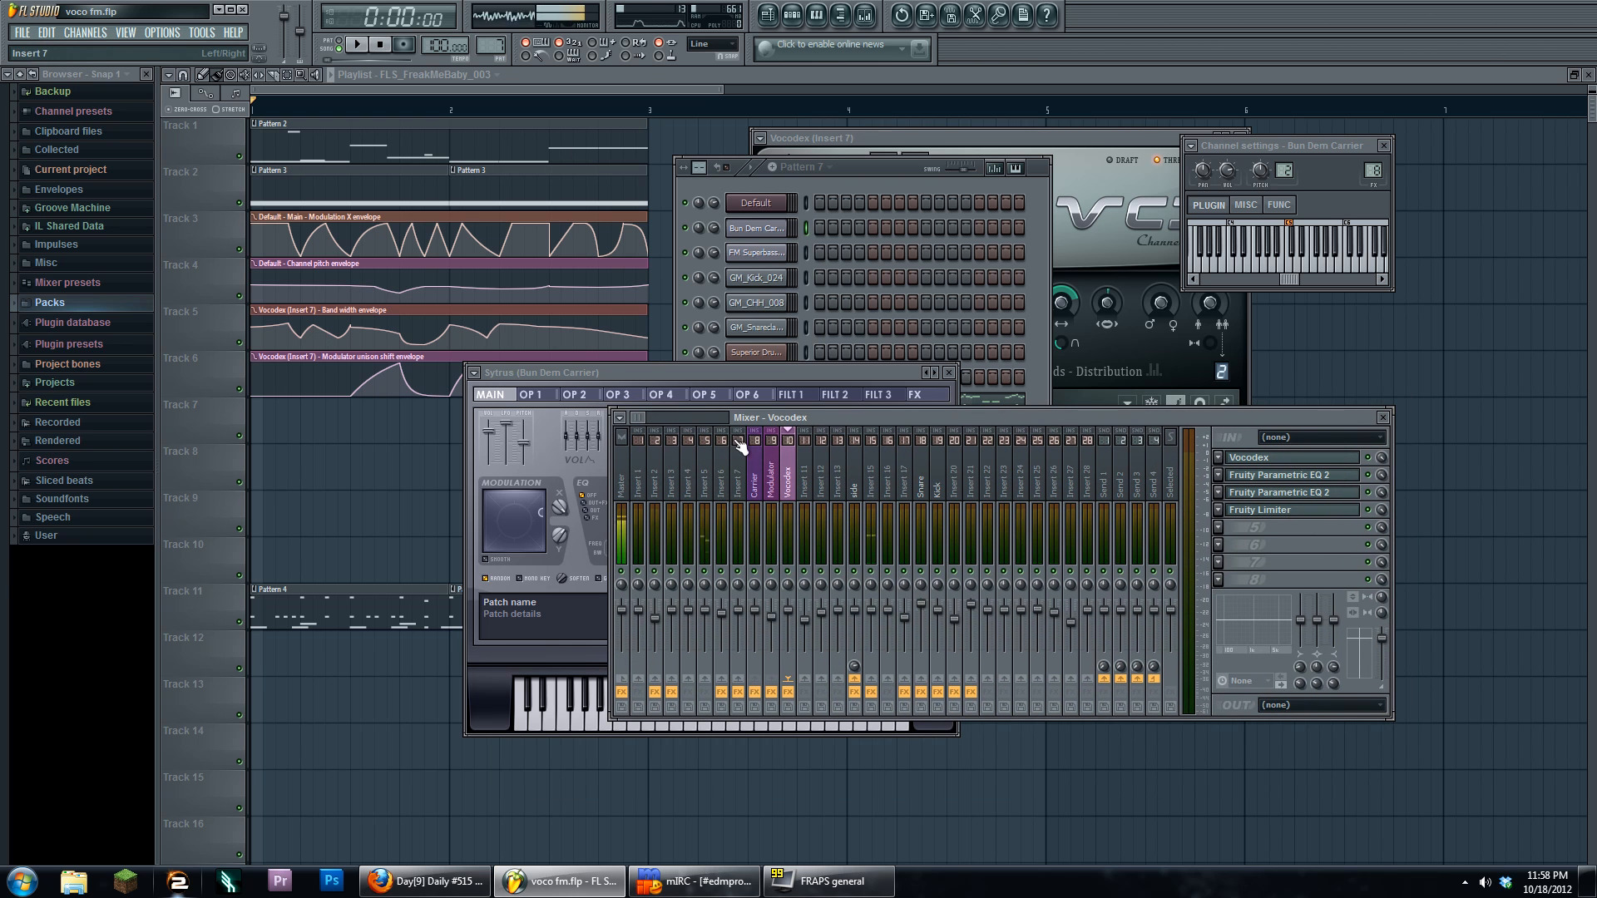
Show Harmor on the Default channel, and open the Vocodex effect on the mixer's Vocodex track.
click(756, 208)
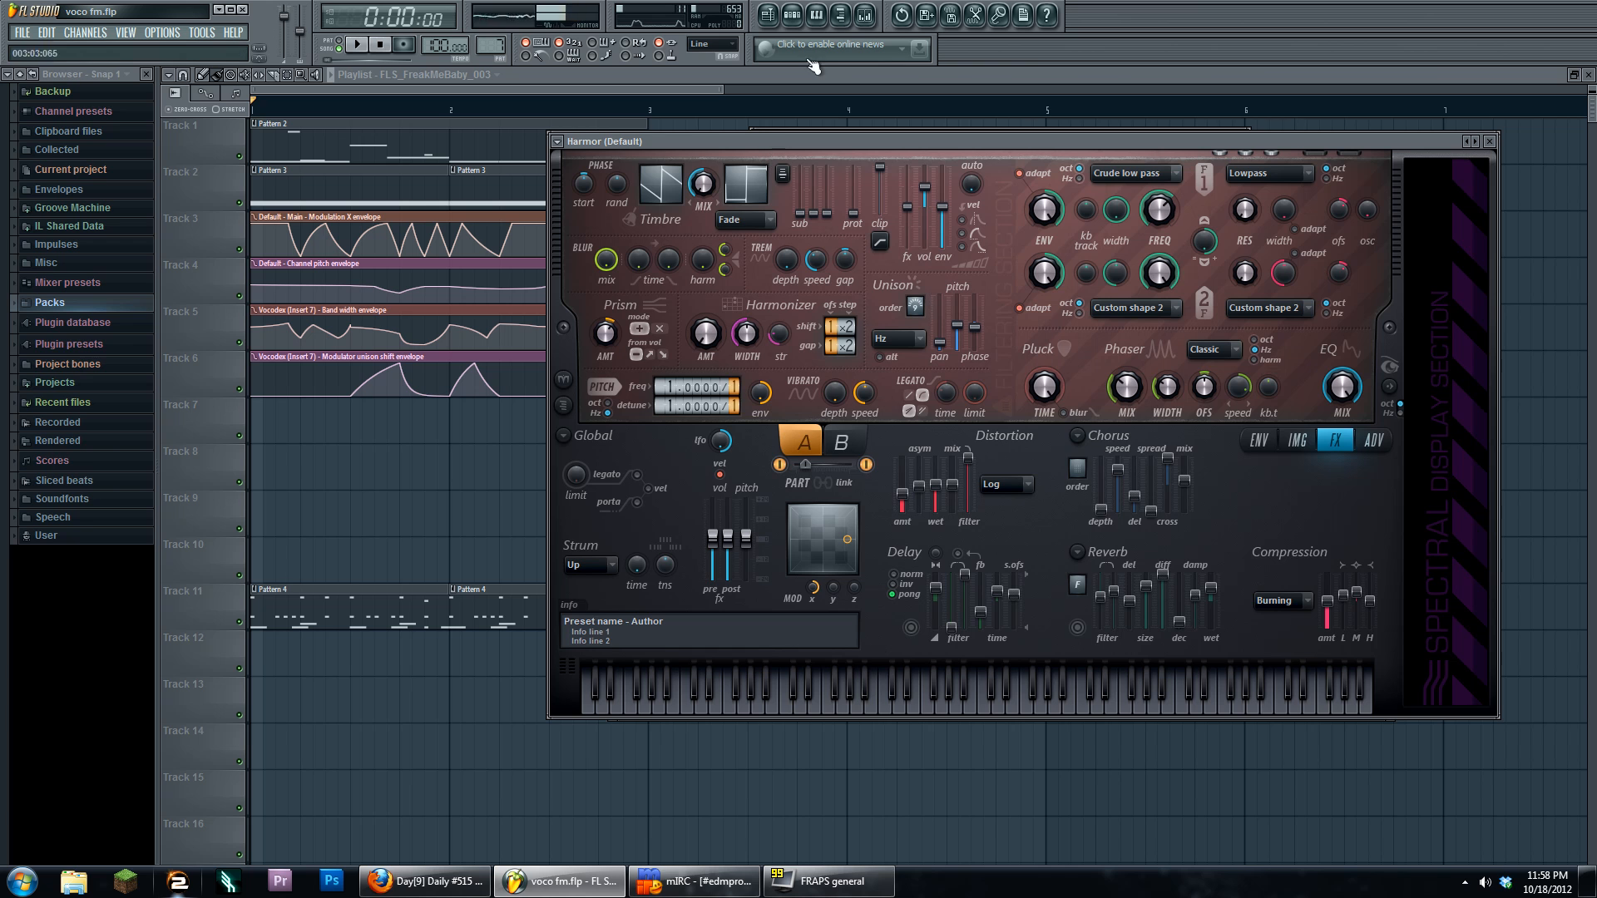
click(865, 15)
drag(831, 433, 772, 408)
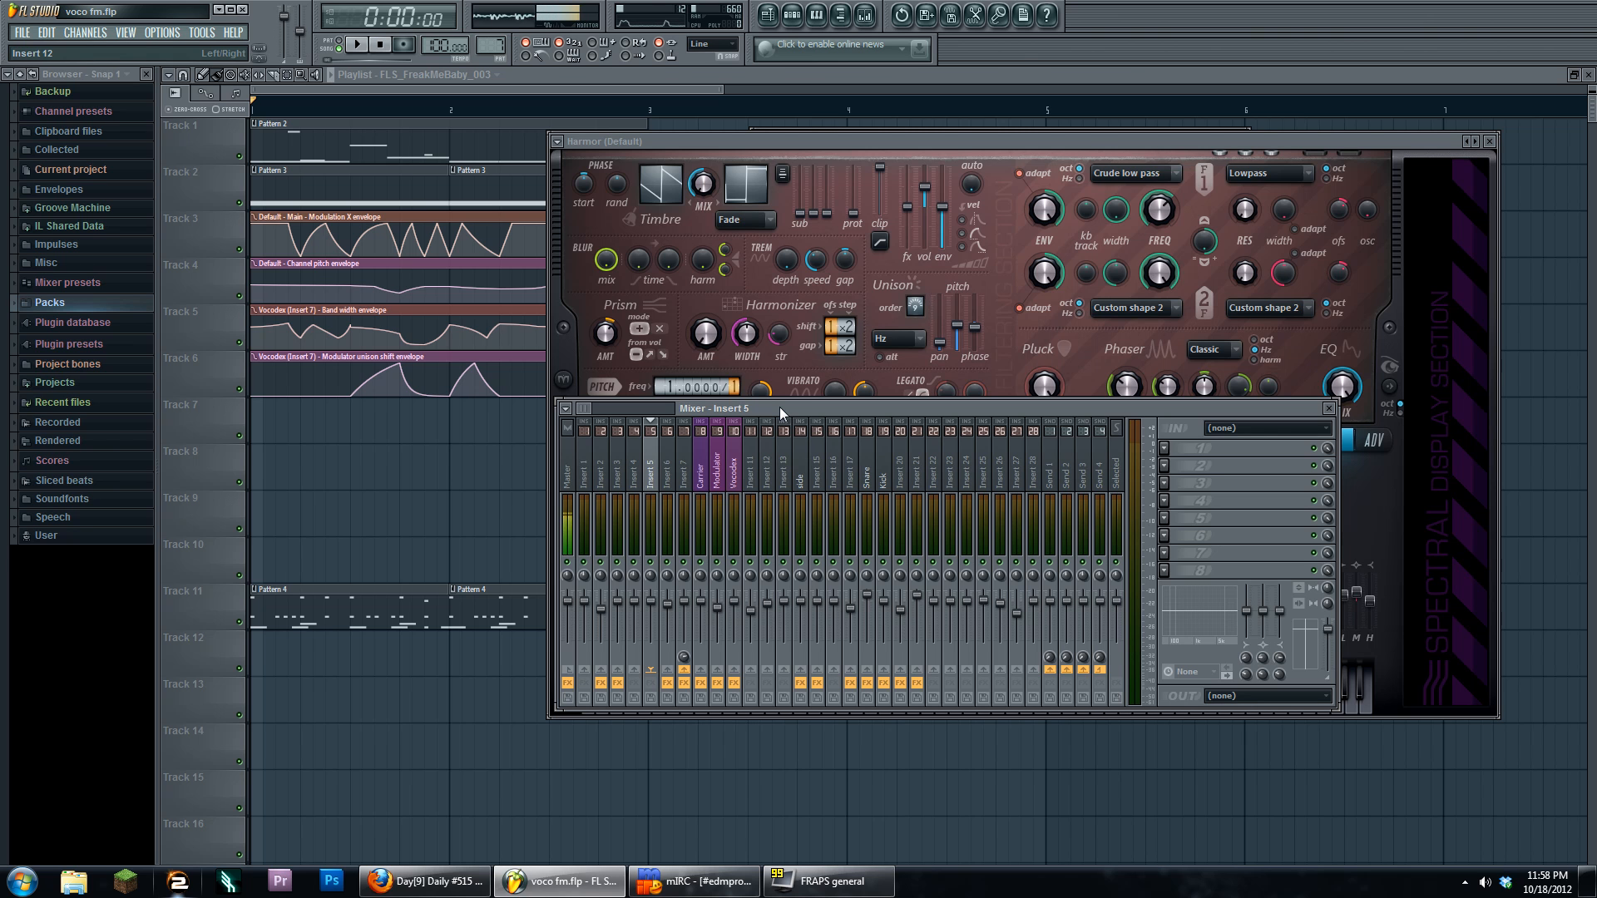
click(701, 465)
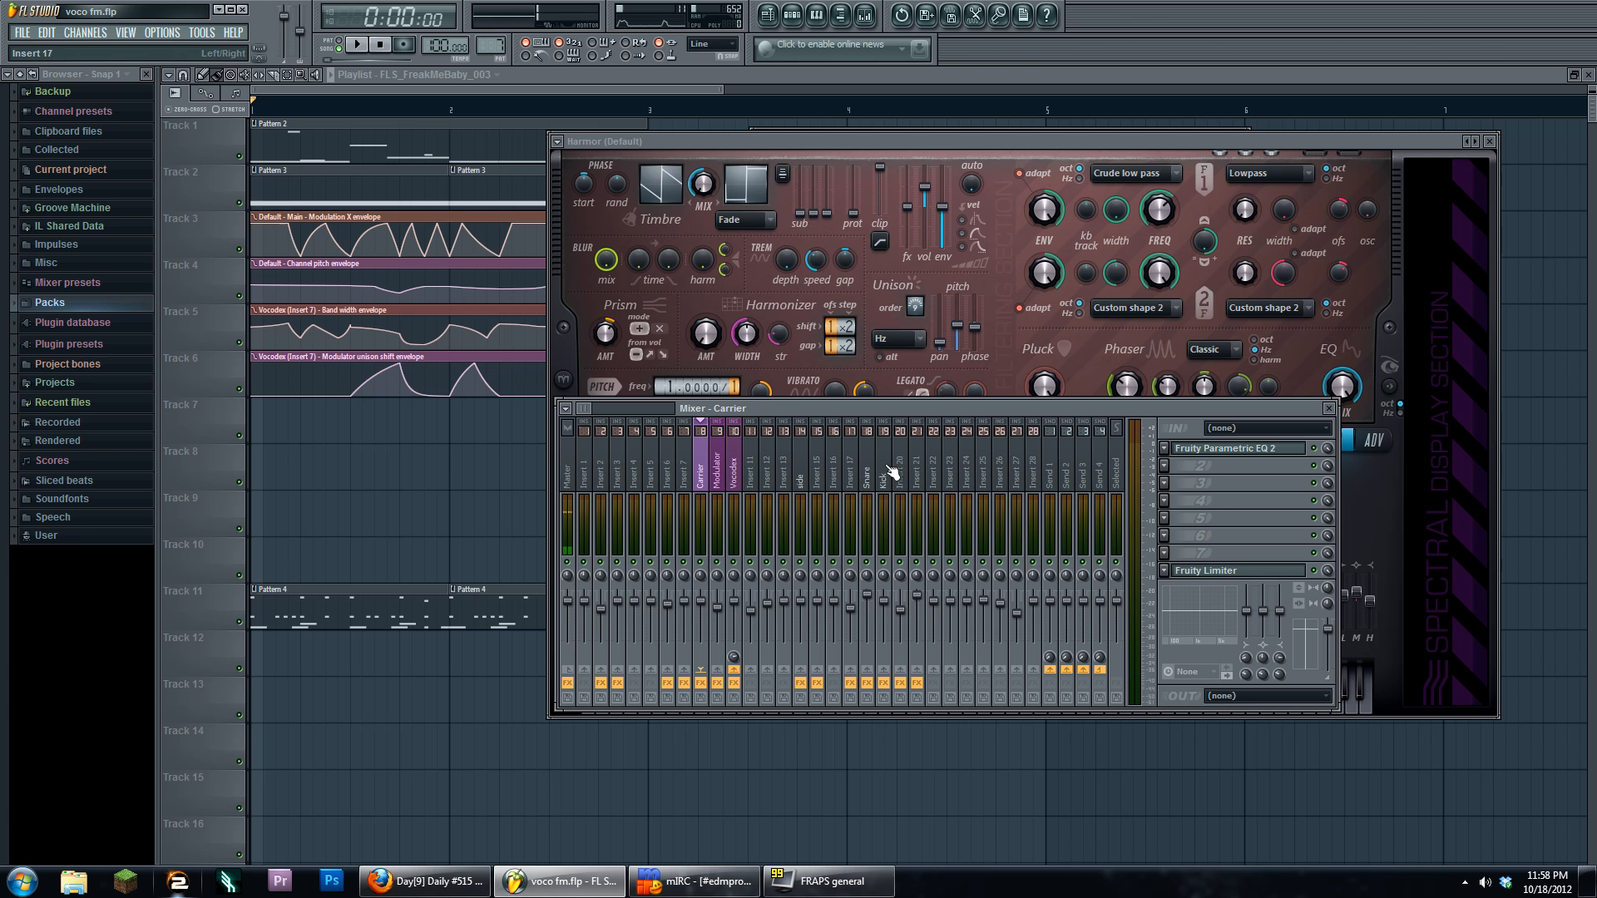
click(733, 462)
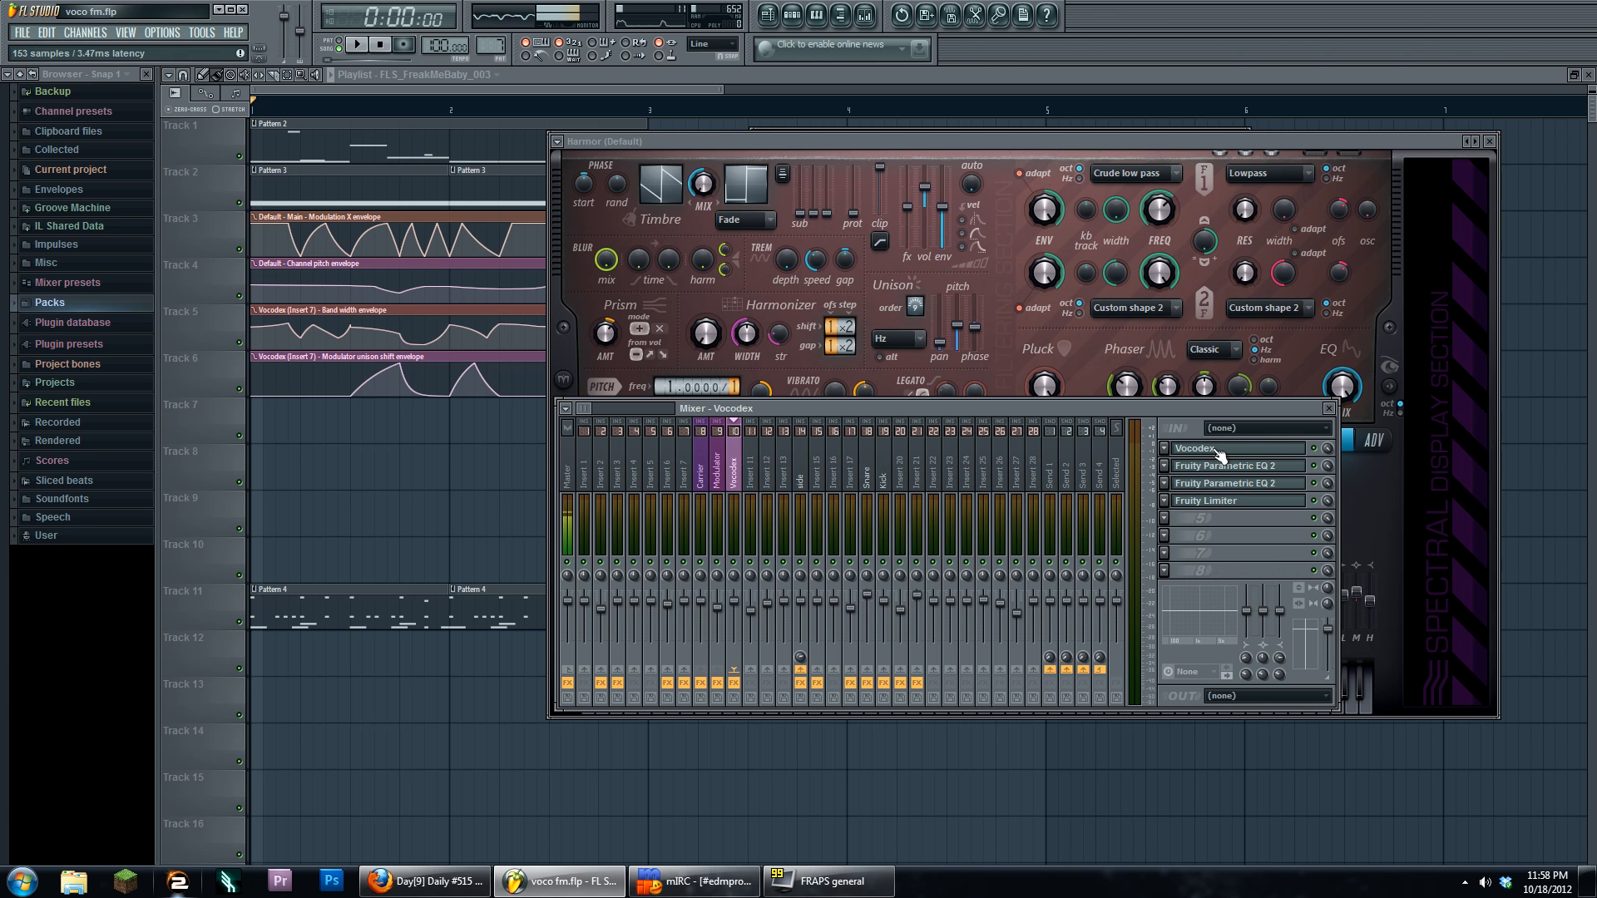
click(1231, 448)
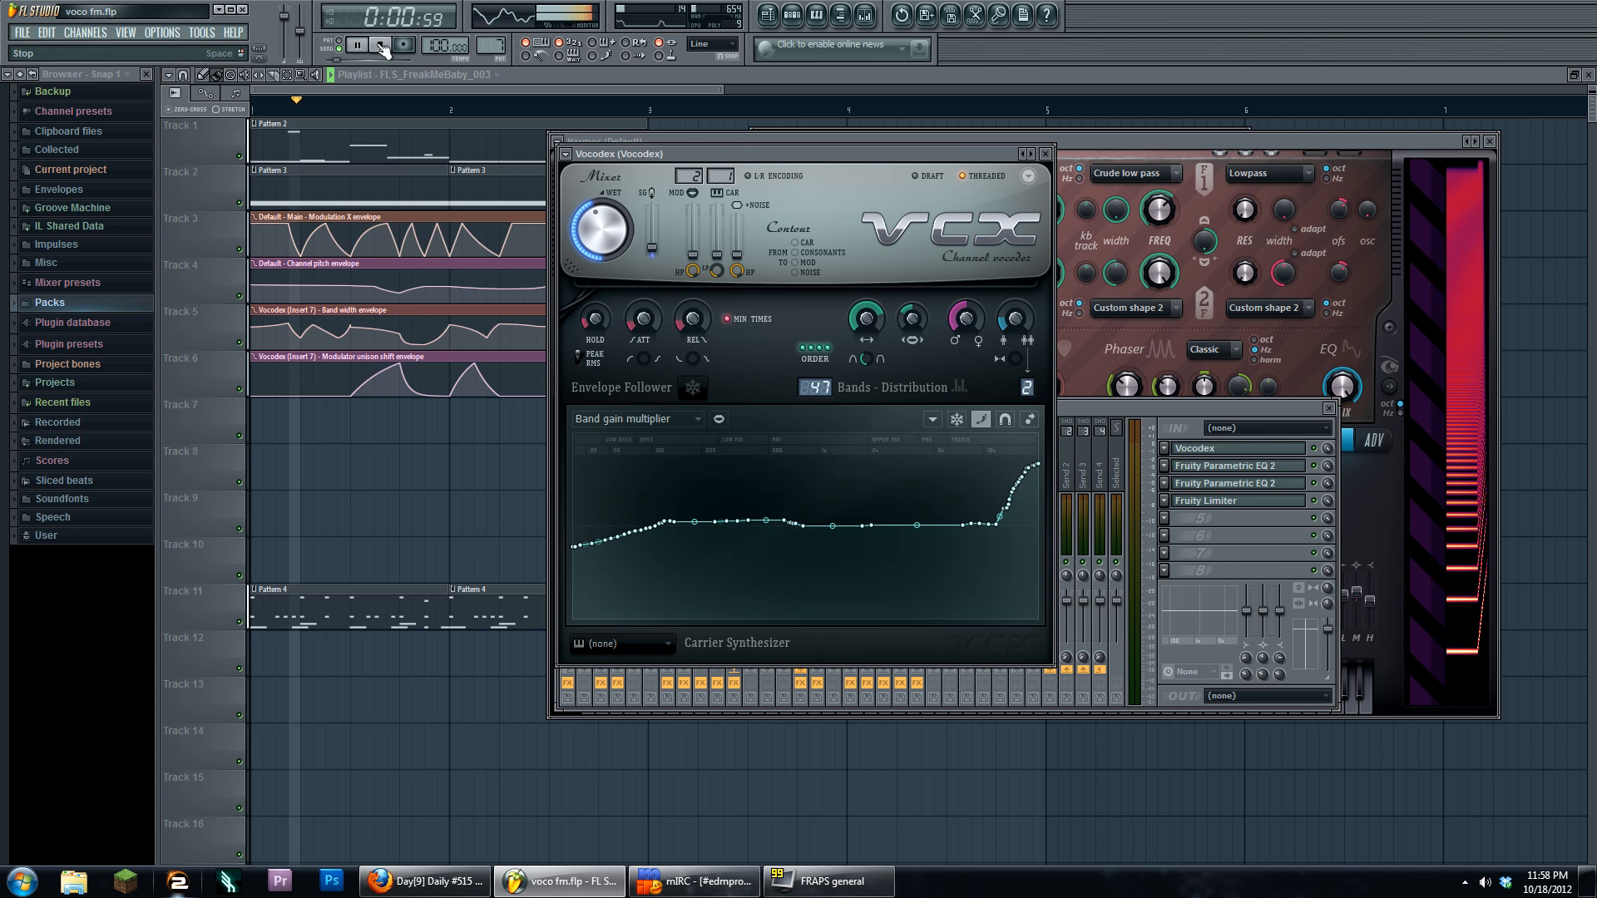
Open the Vocodex effect on mixer track Insert 7, and play the song briefly to watch its band display.
key(F9)
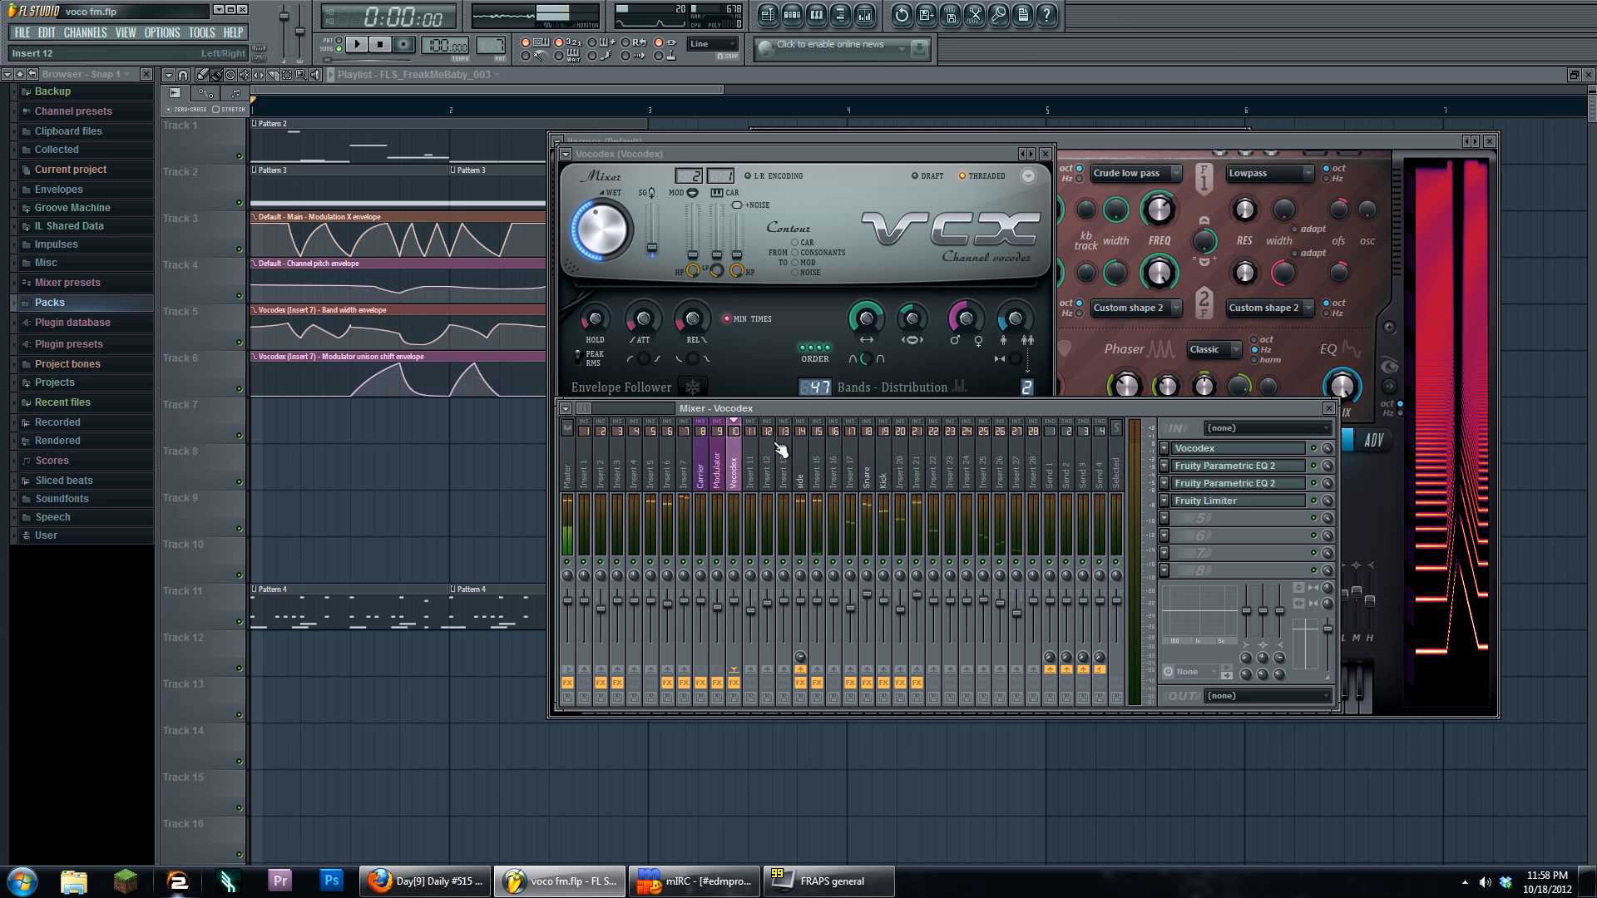
click(691, 464)
click(1231, 448)
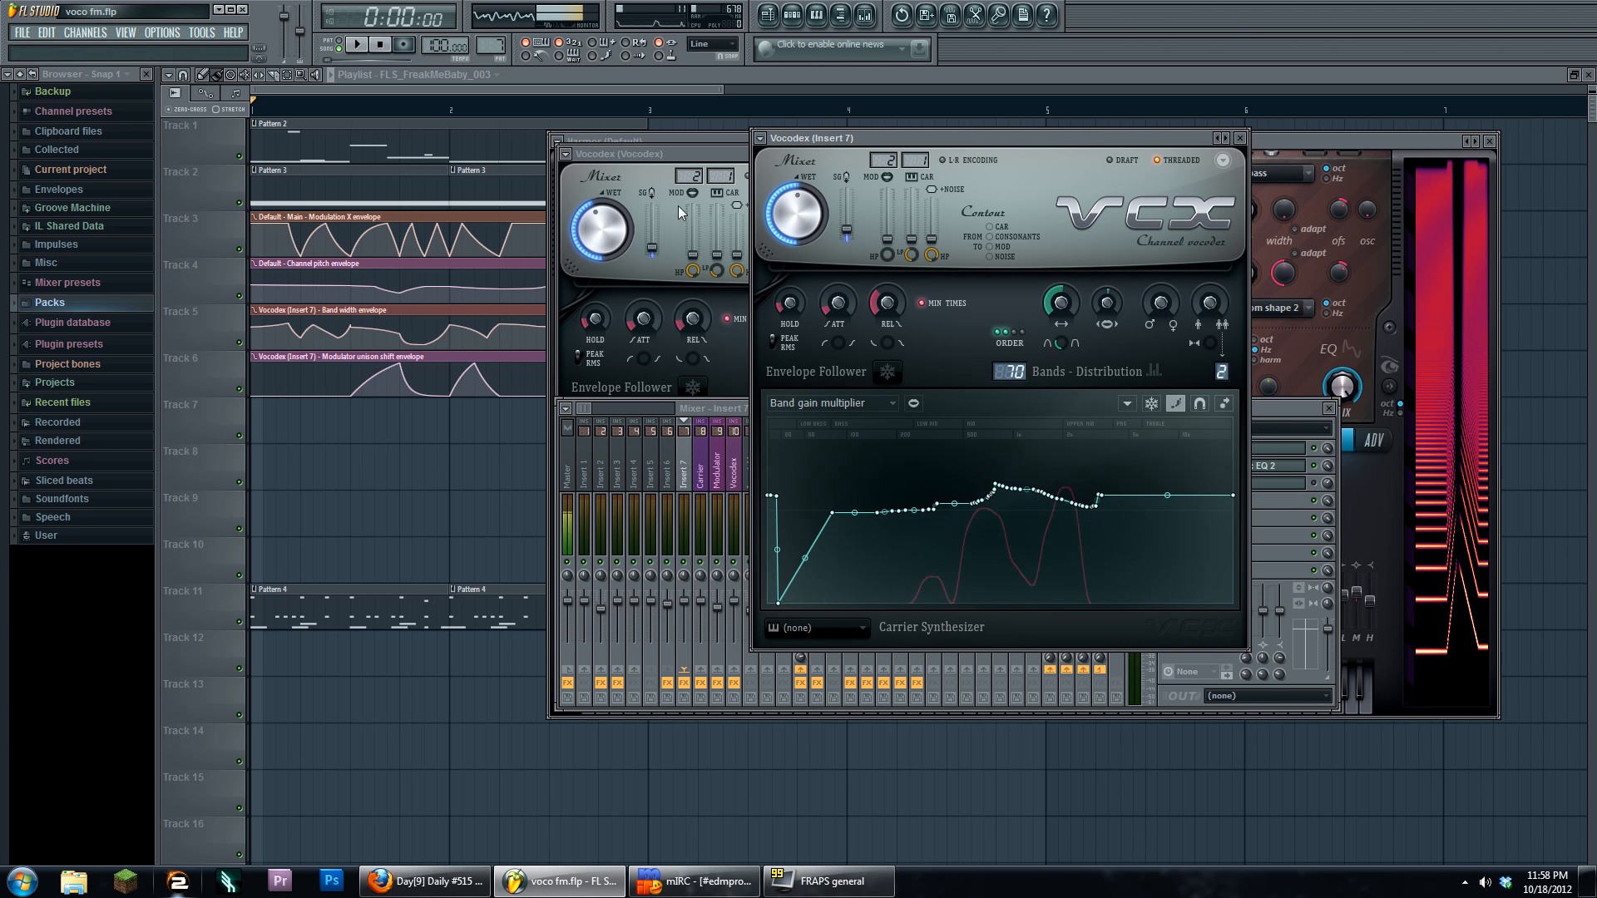
click(360, 46)
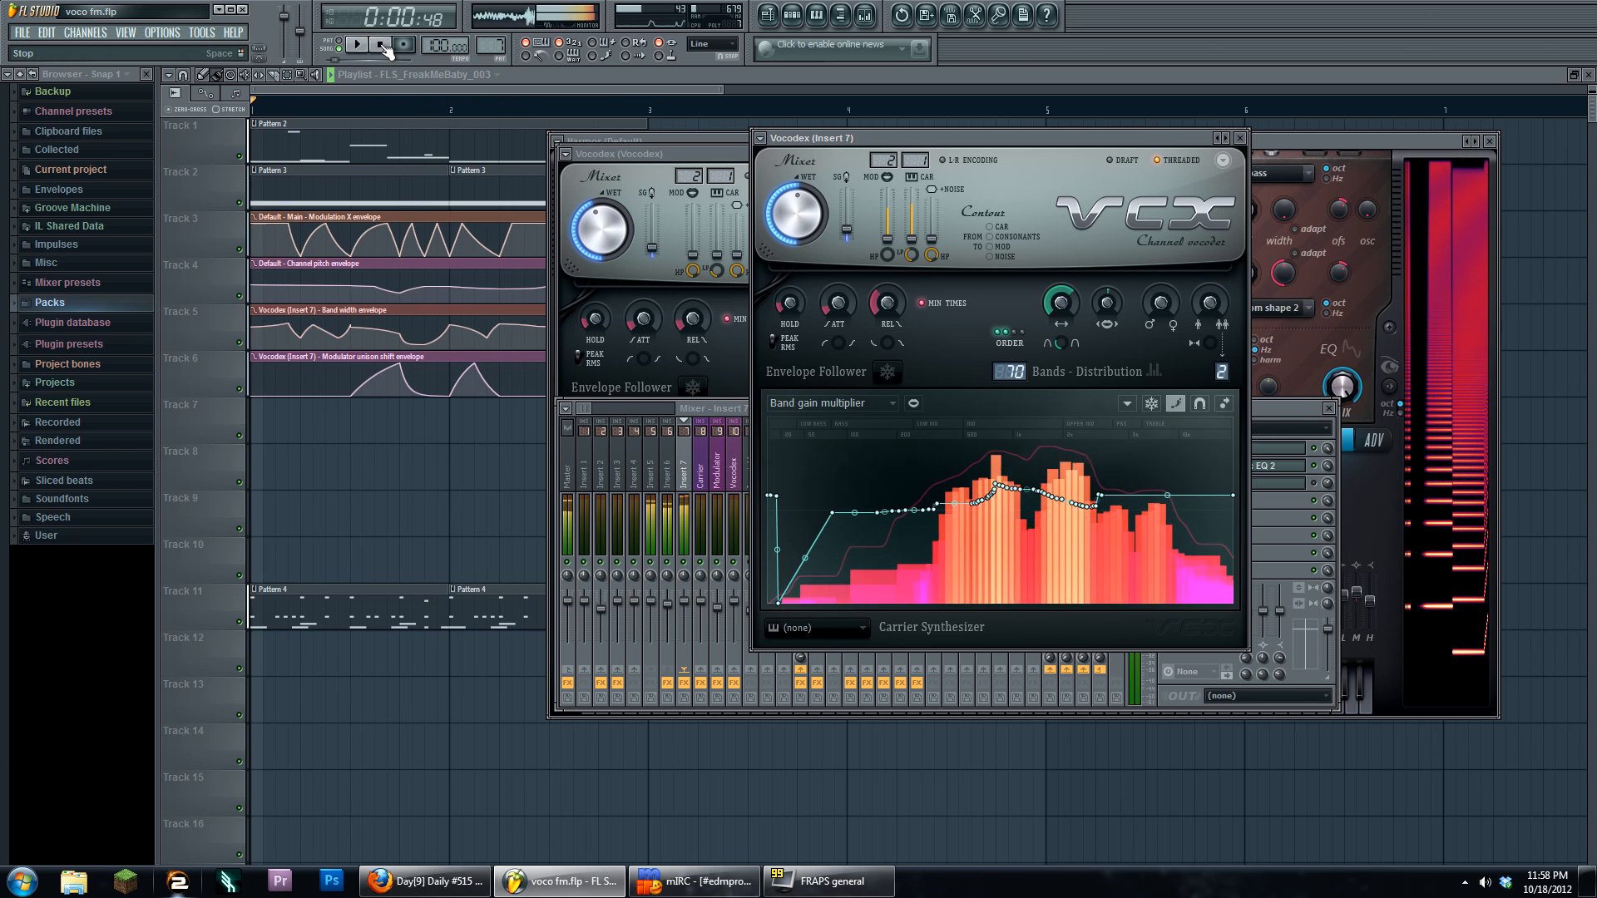
click(380, 45)
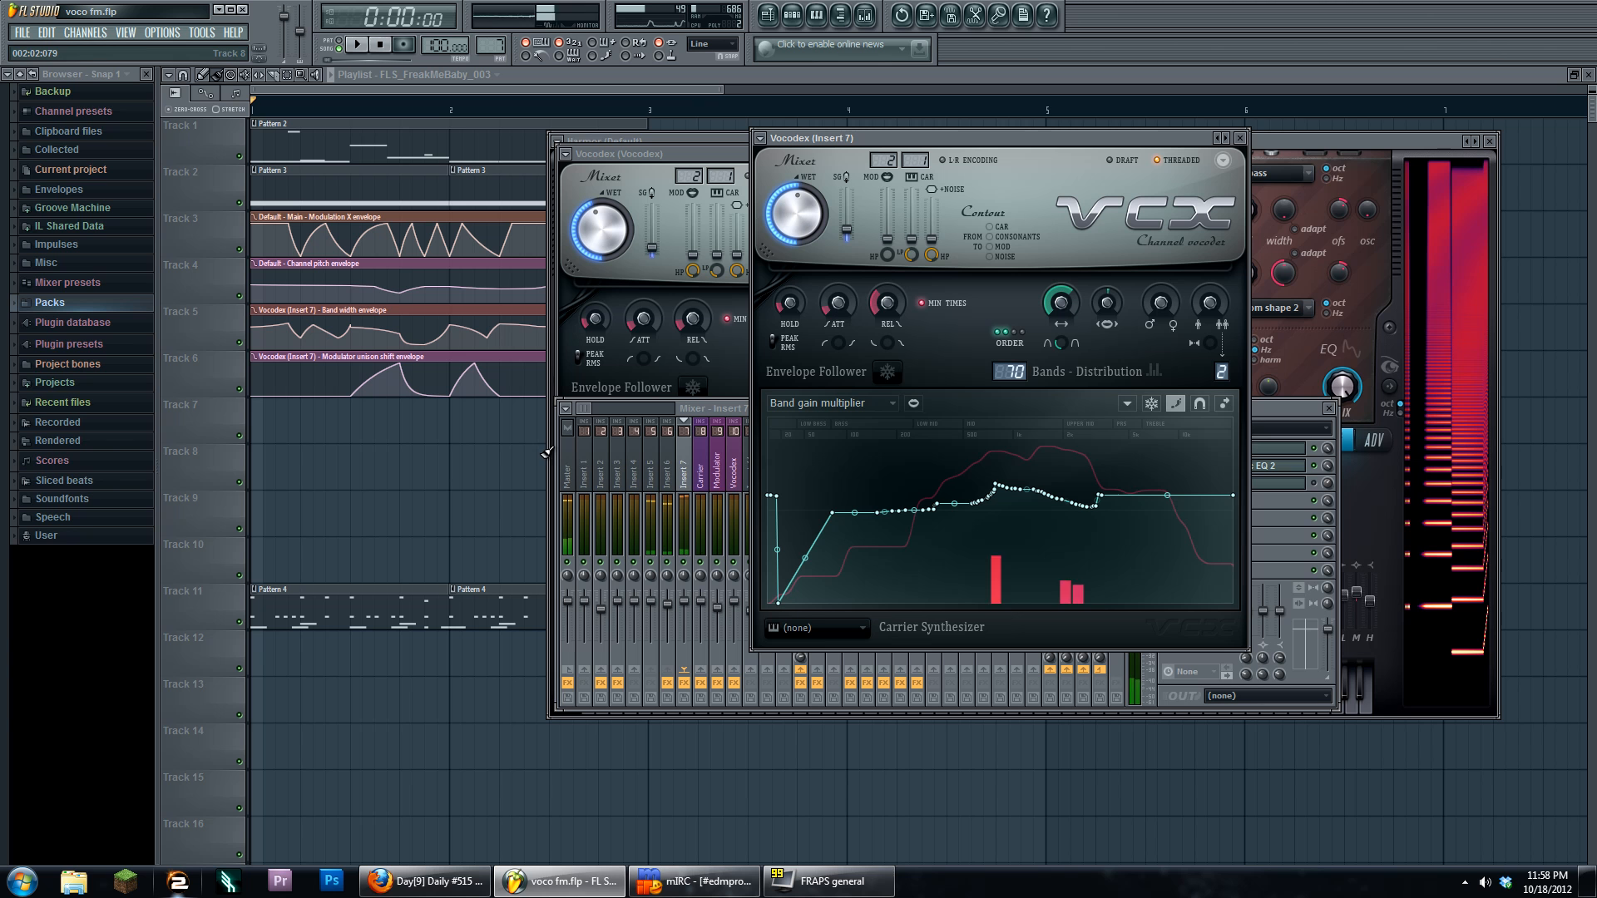
Show the playlist's patterns and automation clips up close, and open Edison on the mixer's Master track.
click(692, 91)
drag(722, 89, 542, 56)
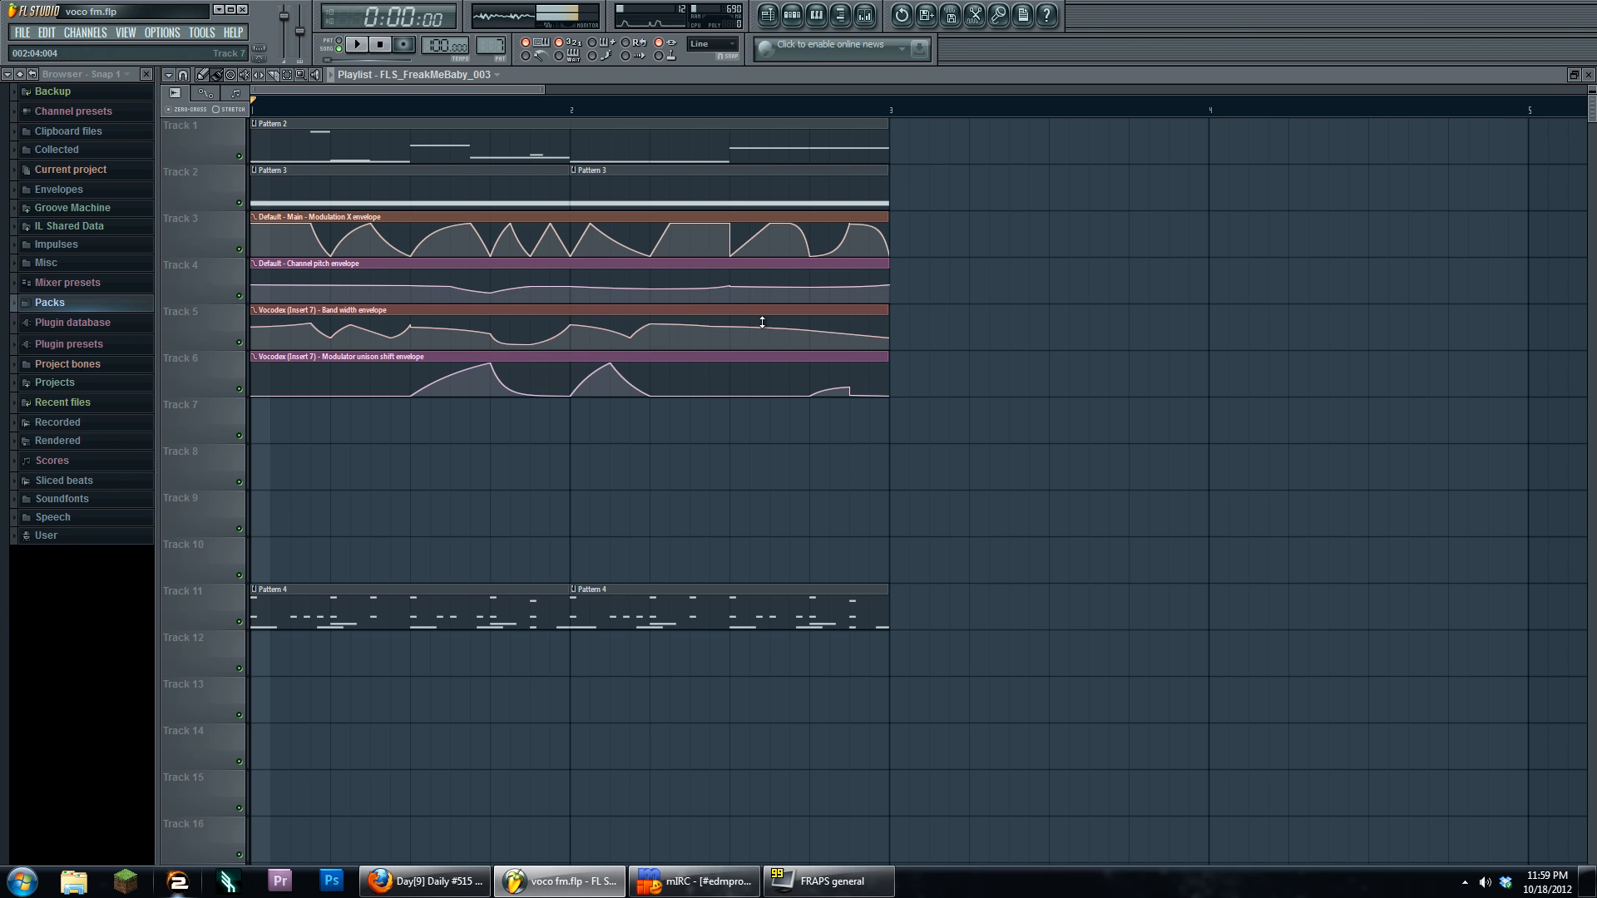
click(864, 14)
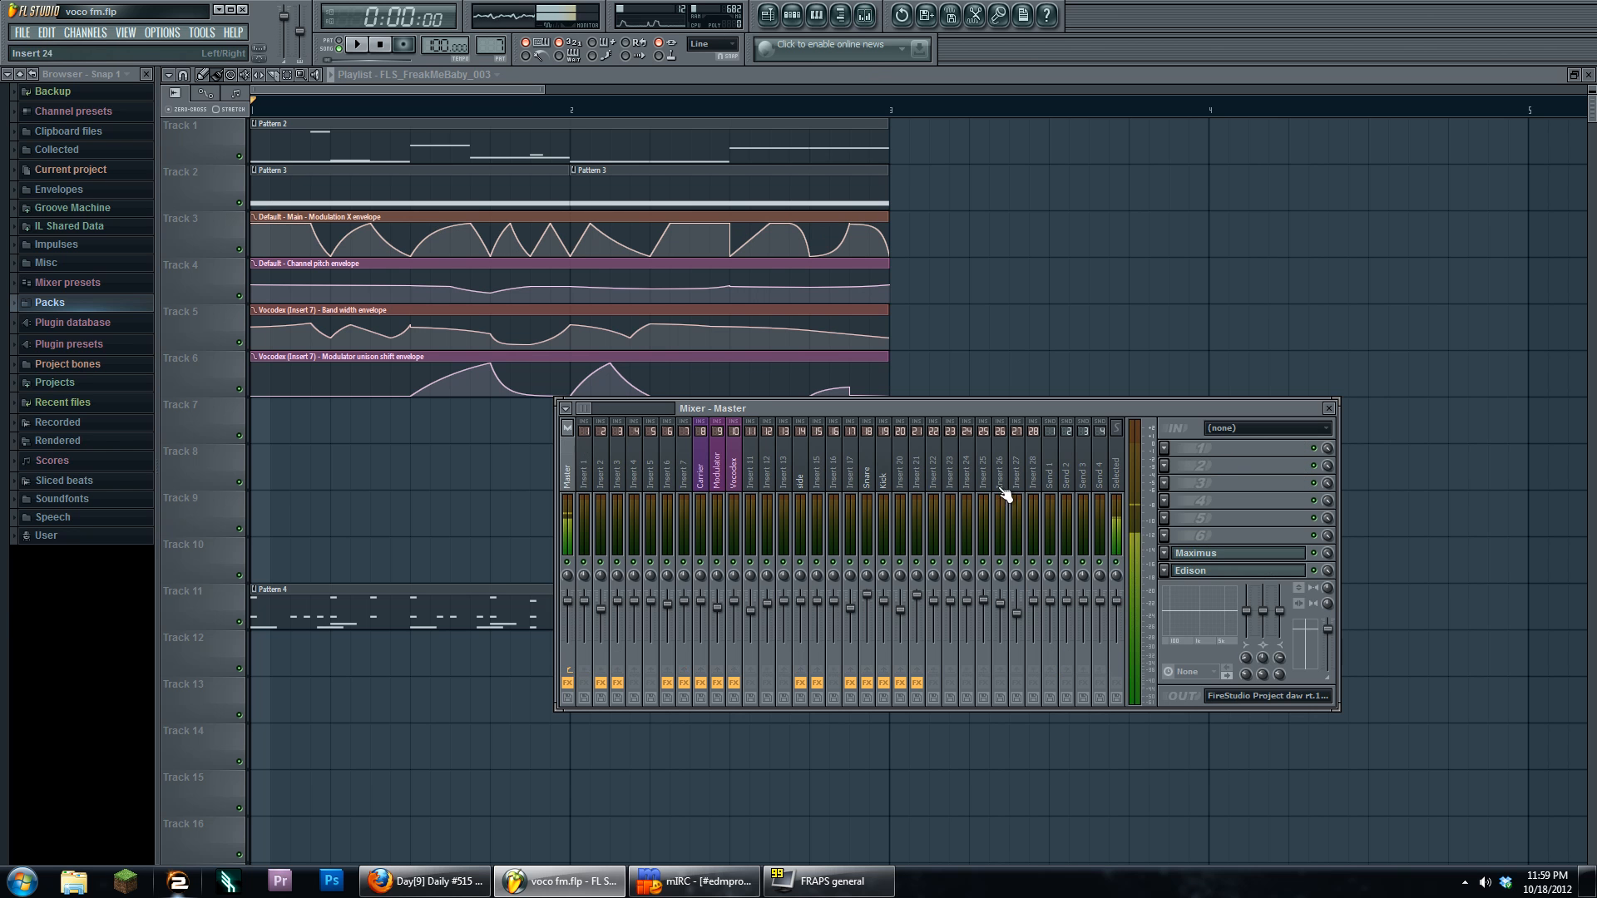
click(1227, 571)
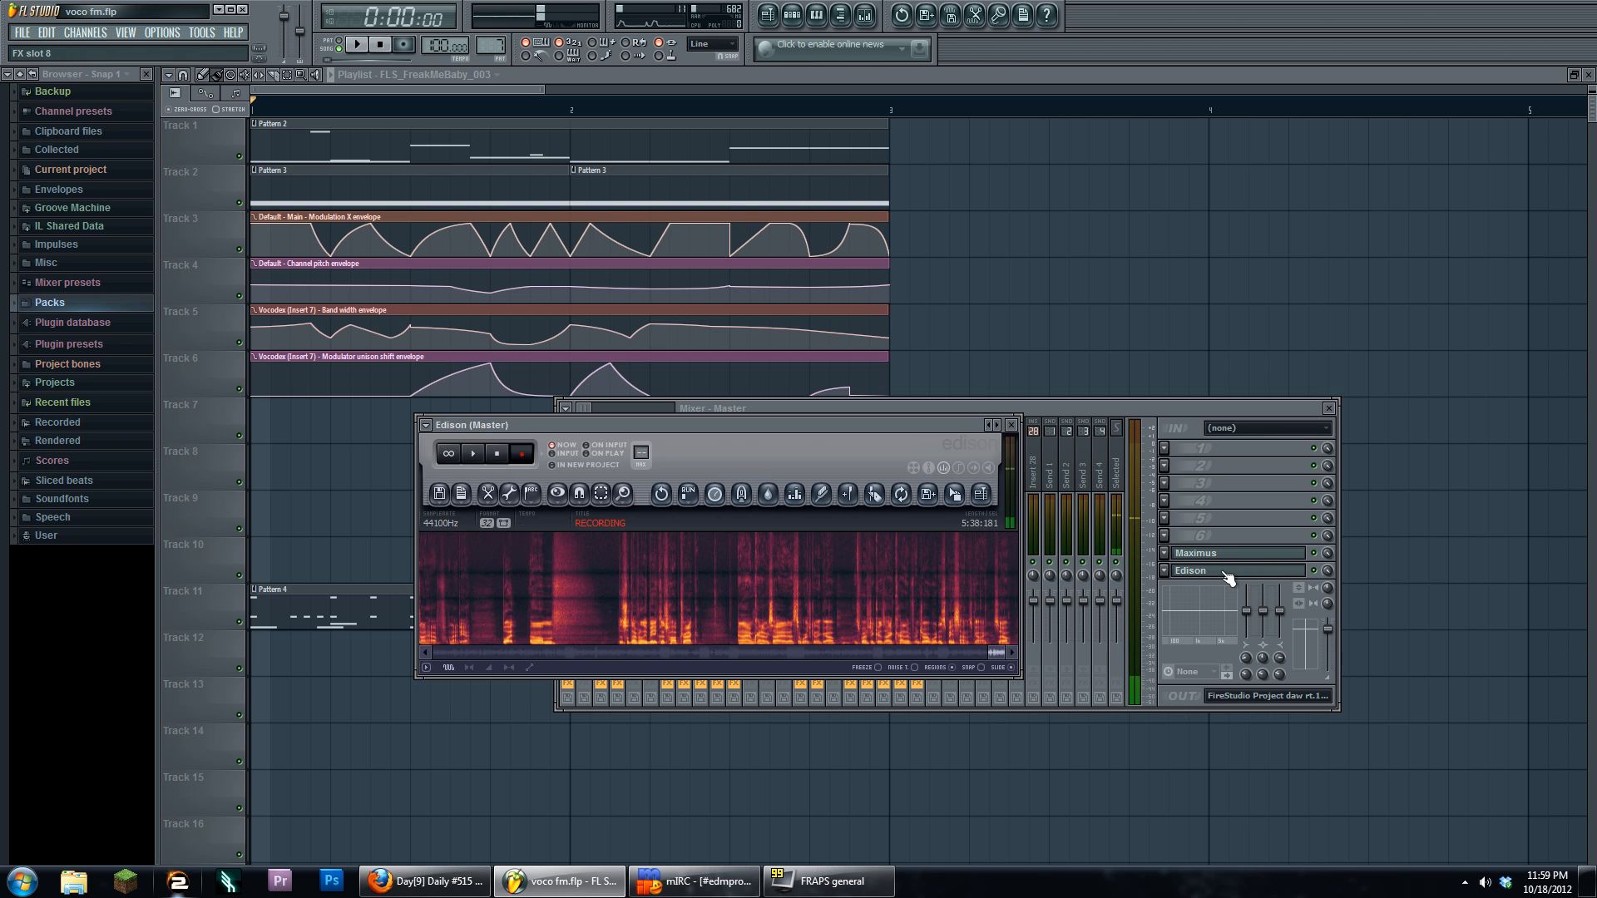